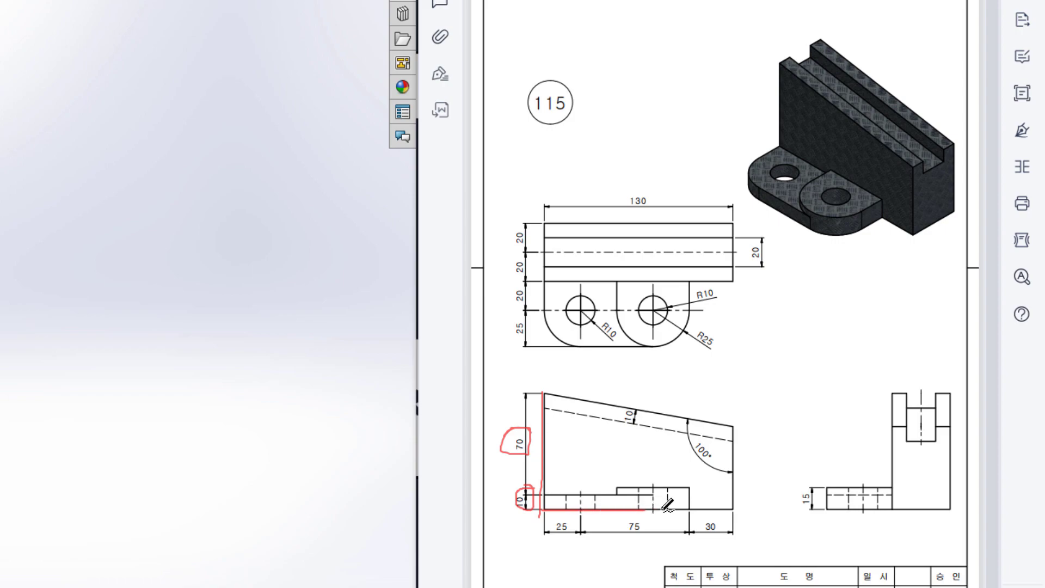
Examine drawing 115 for the front view's outline dimensions, its 100° angle and the block's thickness in the top view.
mouse_move(566, 519)
left_mouse_down()
mouse_move(573, 527)
mouse_move(627, 513)
left_mouse_up()
mouse_move(706, 516)
left_mouse_down()
mouse_move(726, 531)
mouse_move(697, 516)
left_mouse_up()
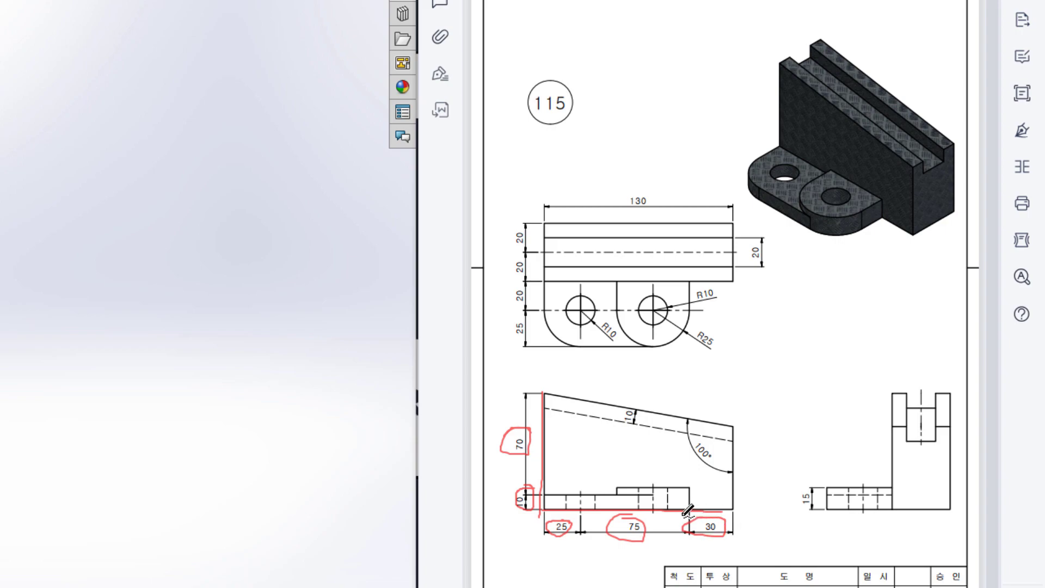
mouse_move(732, 510)
left_mouse_down()
mouse_move(733, 424)
mouse_move(549, 395)
left_mouse_up()
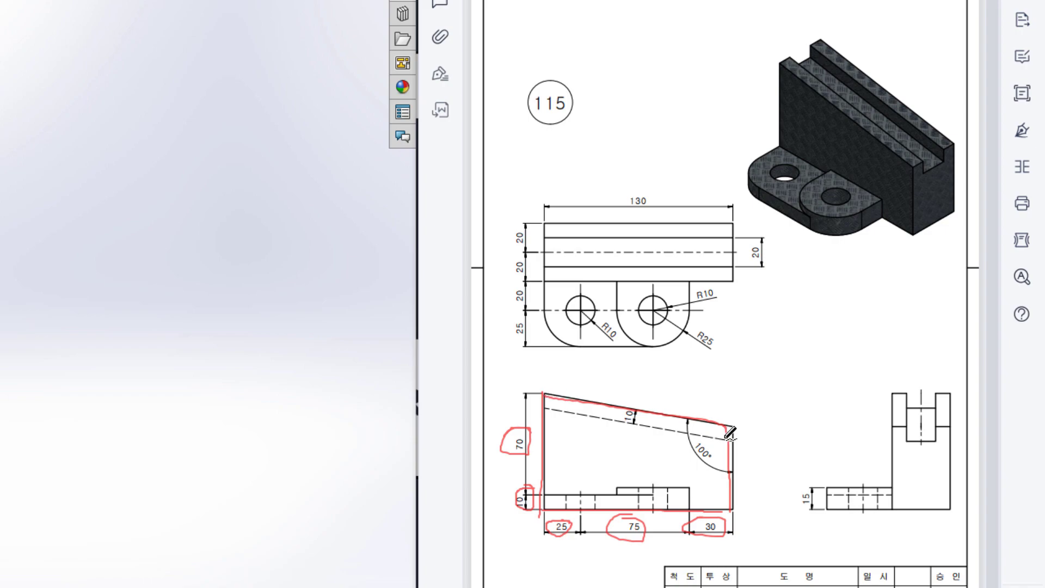
mouse_move(694, 417)
left_mouse_down()
mouse_move(719, 469)
mouse_move(689, 454)
mouse_move(717, 435)
left_mouse_up()
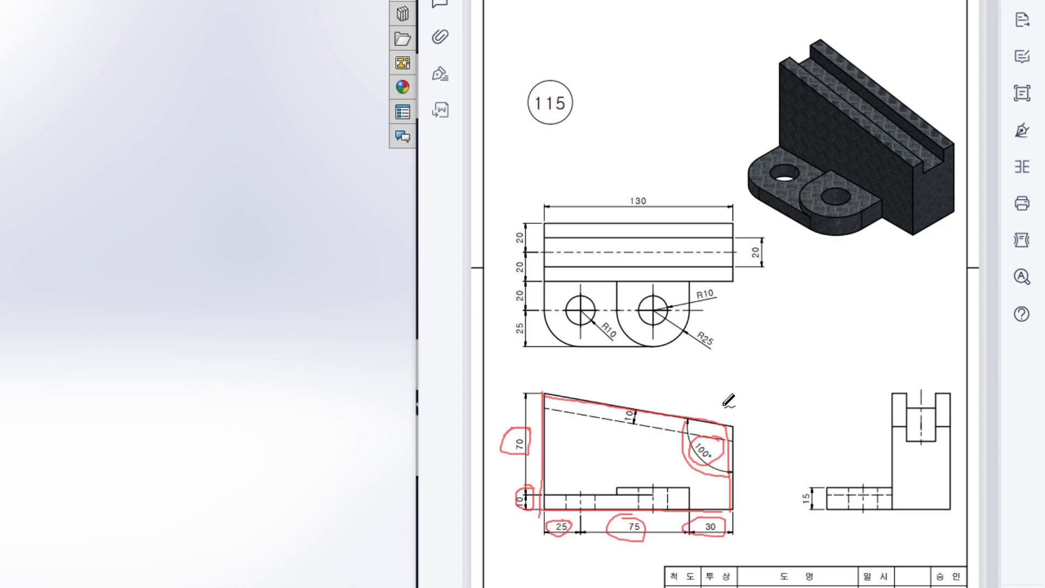
mouse_move(535, 254)
left_mouse_down()
mouse_move(534, 220)
mouse_move(507, 272)
mouse_move(526, 265)
left_mouse_up()
key("ctrl+z")
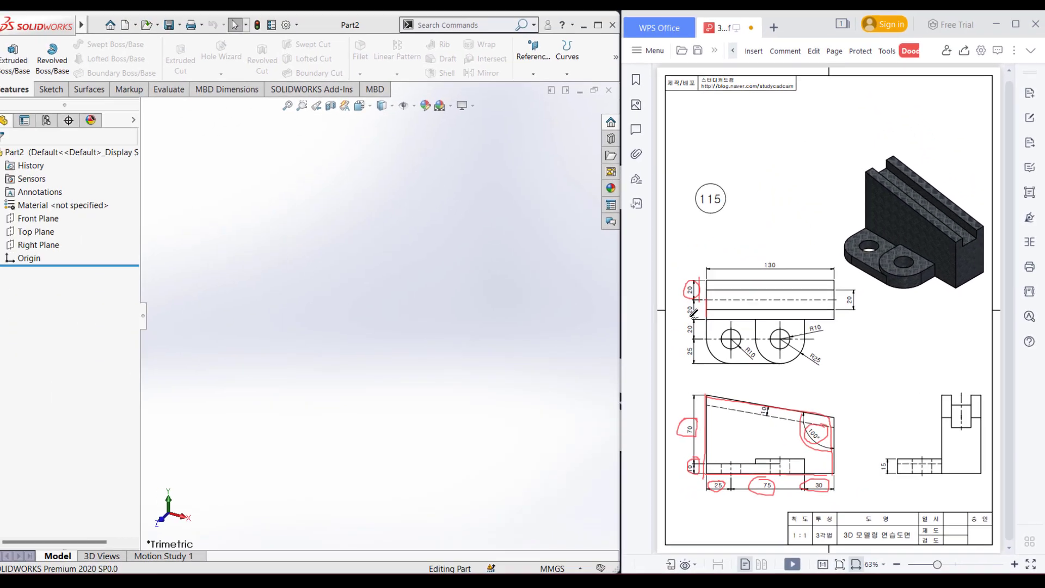
key("ctrl+z")
key("ctrl+z")
key("ctrl+z")
key("ctrl+z")
key("ctrl+z")
key("ctrl+z")
key("ctrl+z")
key("ctrl+z")
key("ctrl+z")
key("ctrl+z")
key("ctrl+z")
key("ctrl+z")
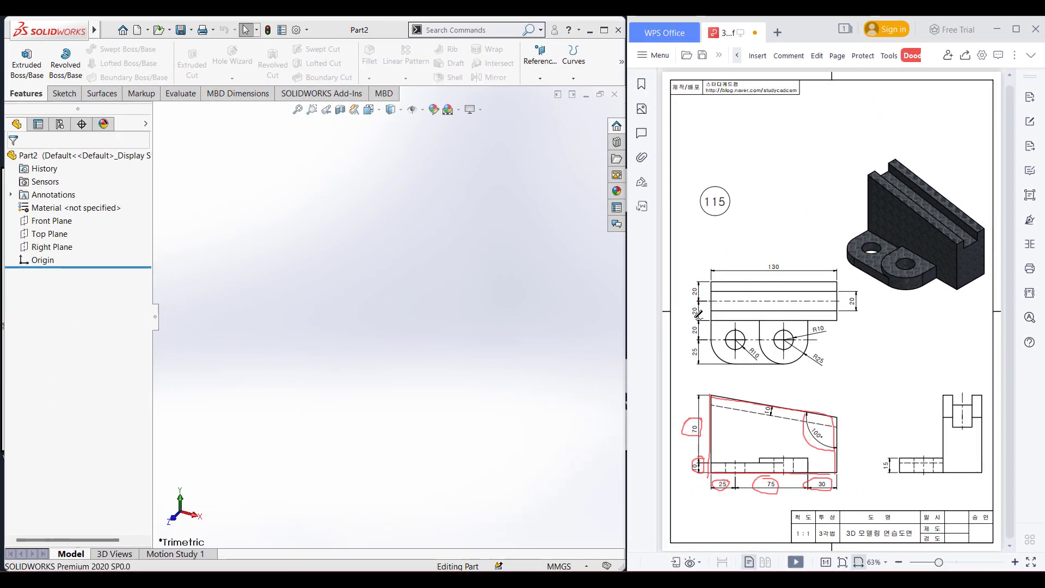
Start a sketch on the Front Plane and draw a vertical line 70+10 mm long upward from the origin.
right_click(62, 220)
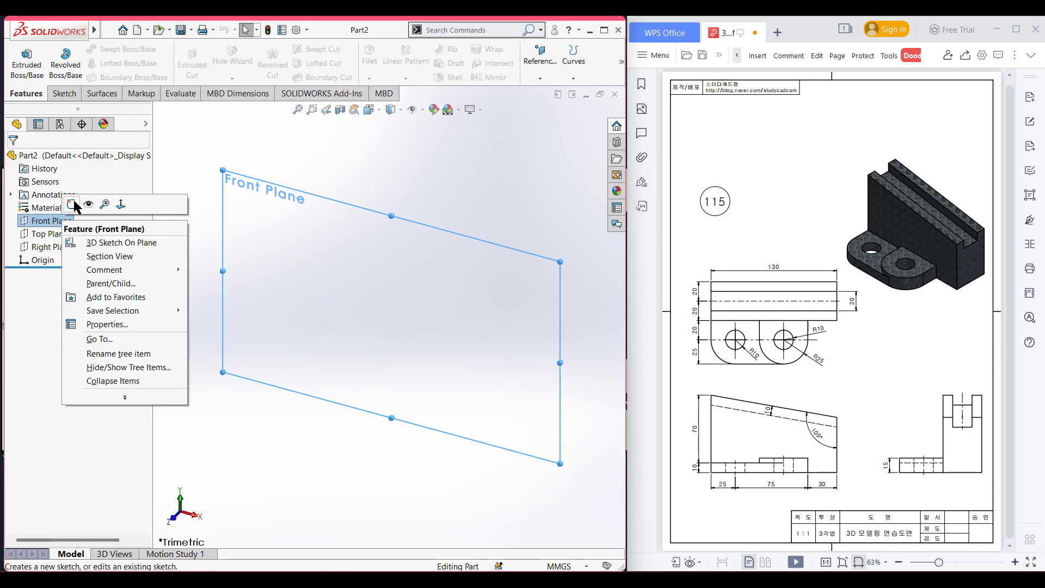
left_click(73, 204)
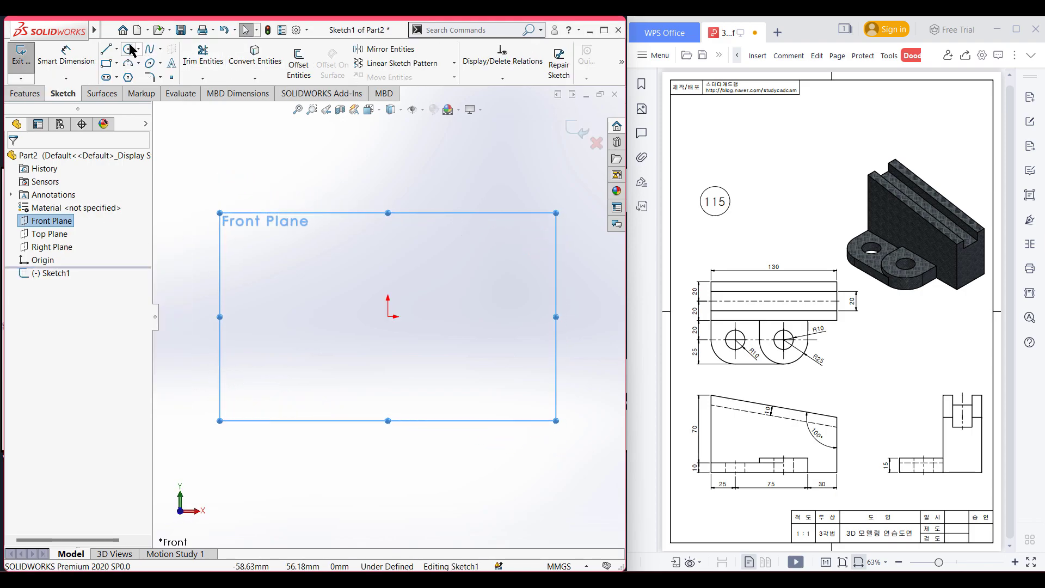
left_click(106, 49)
left_click_drag(388, 316, 388, 239)
type("70+1")
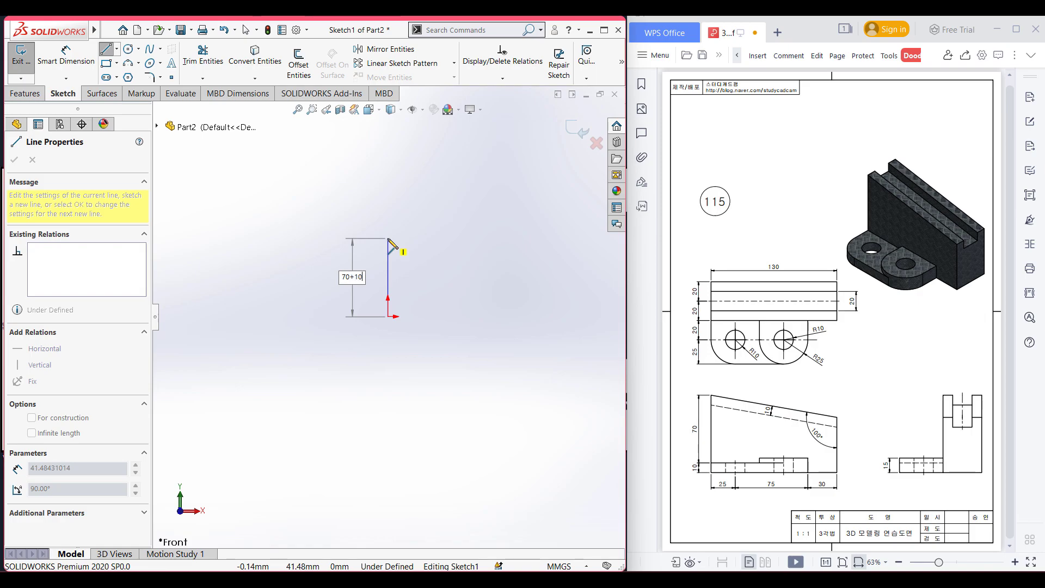
type("0")
key("Return")
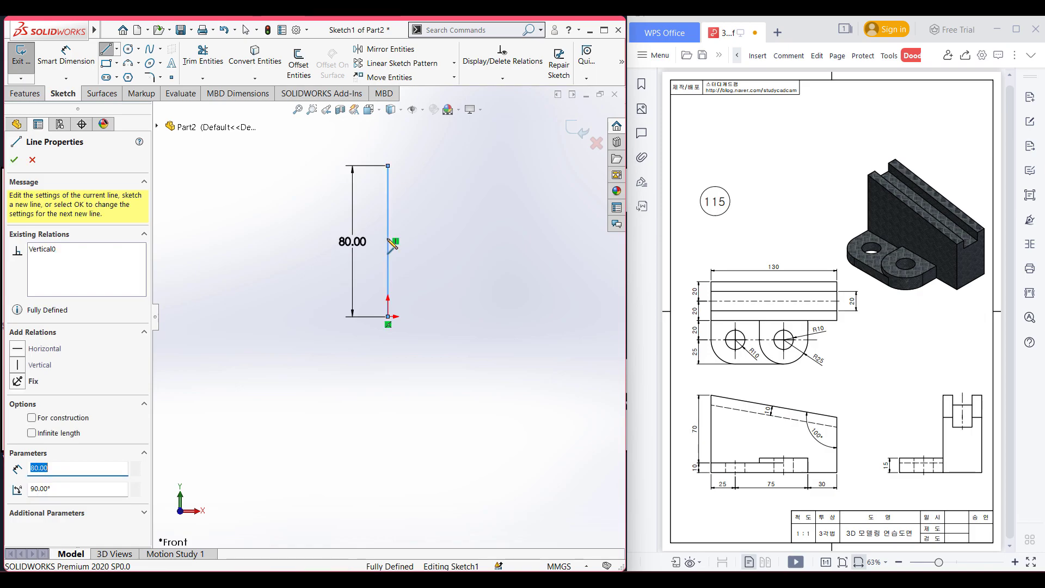
key("Escape")
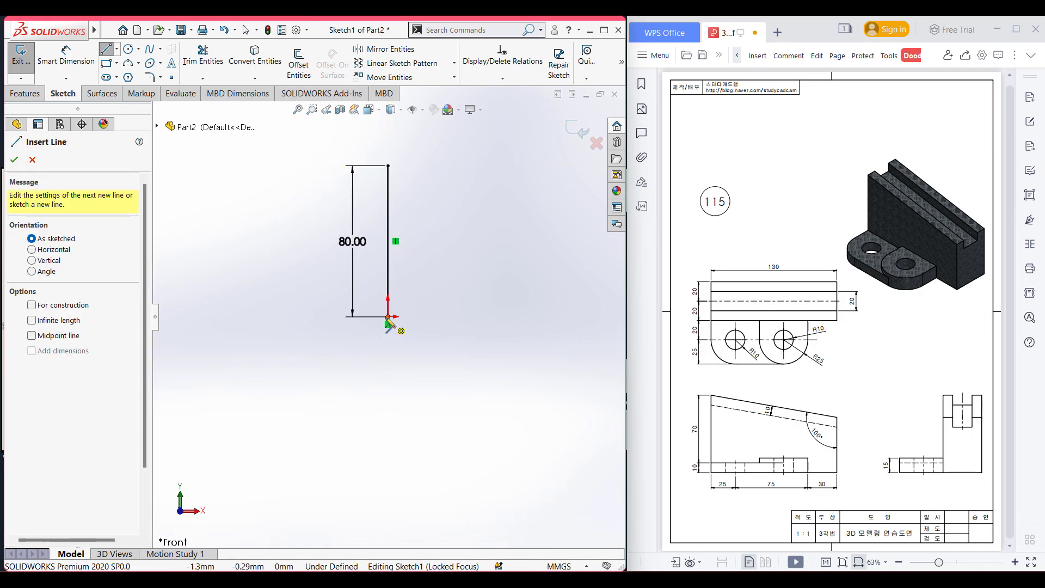
Close the profile with a 130 mm horizontal base line from the origin, a vertical edge about 48 mm high and a sloped top line.
left_click(388, 317)
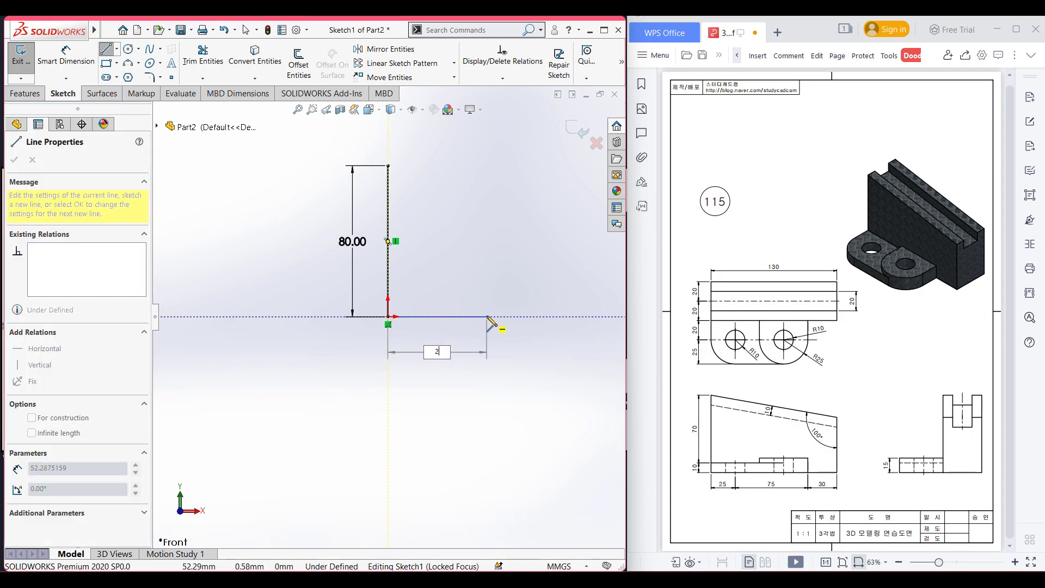
type("25+")
key("Return")
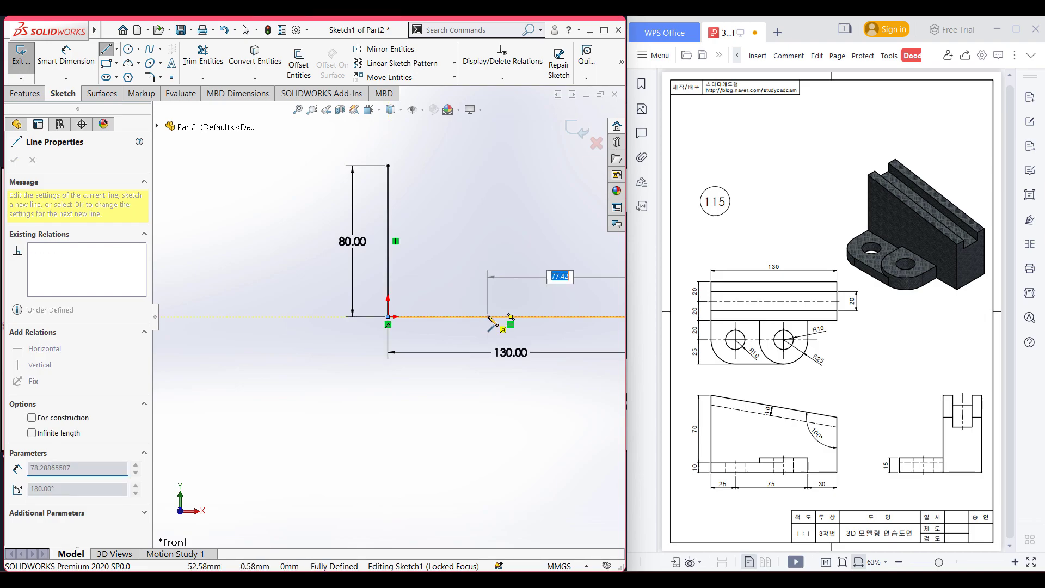
scroll(488, 315, "up", 1)
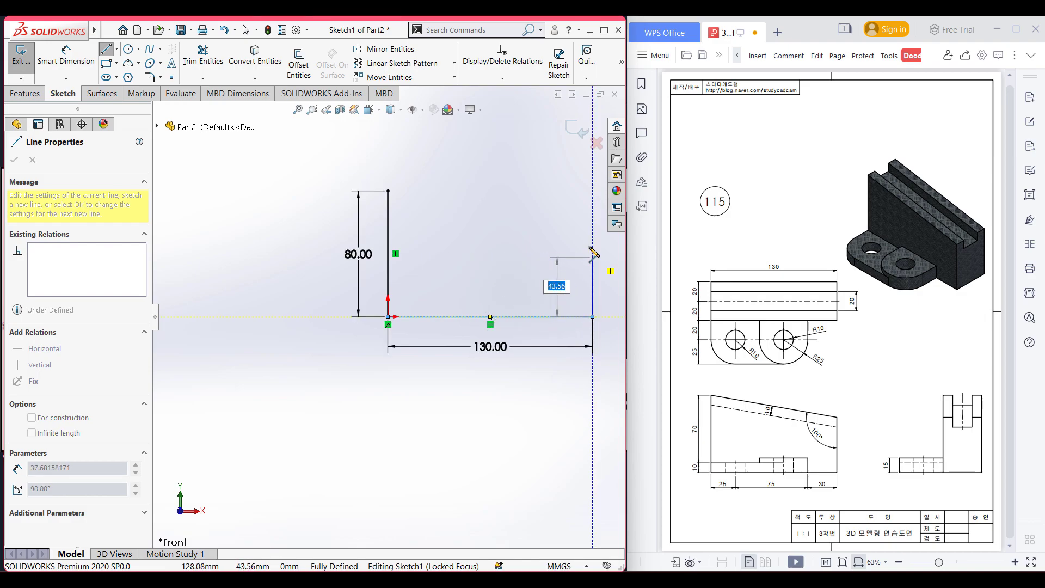
left_click(592, 240)
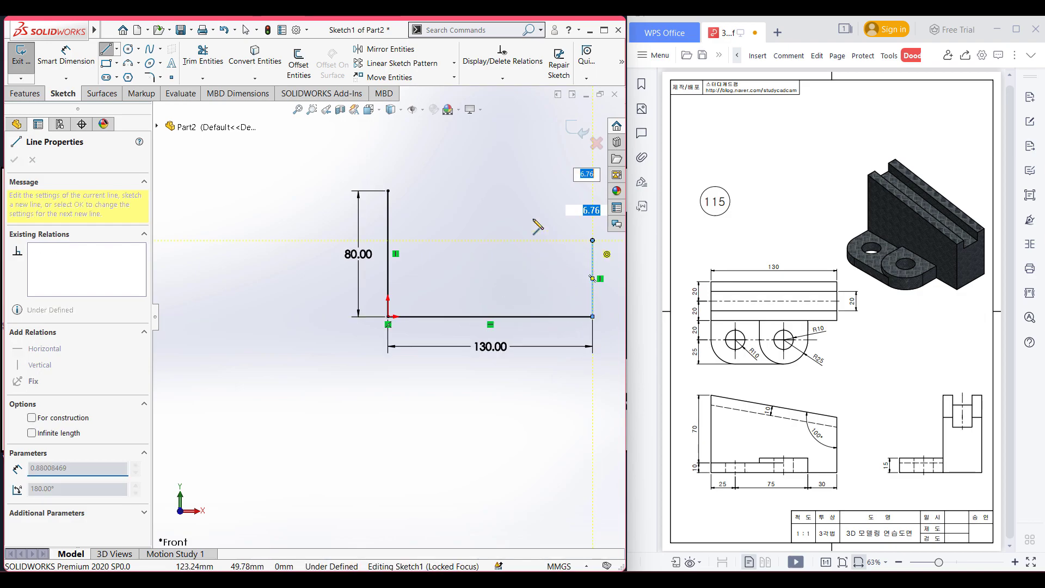
left_click(388, 190)
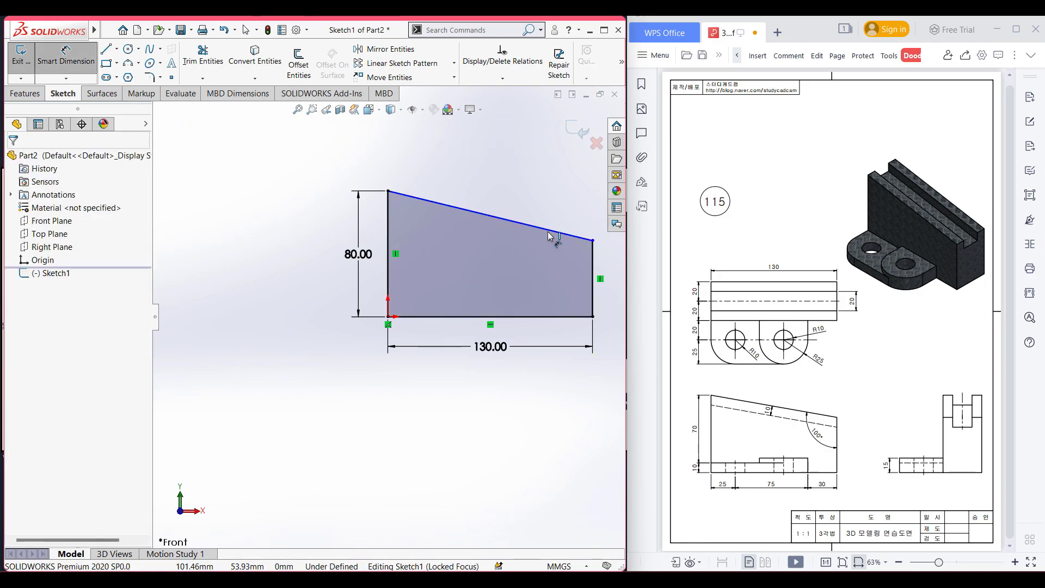
Dimension the angle between the sloped top line and the shorter vertical edge as 100°.
left_click(566, 234)
left_click(592, 251)
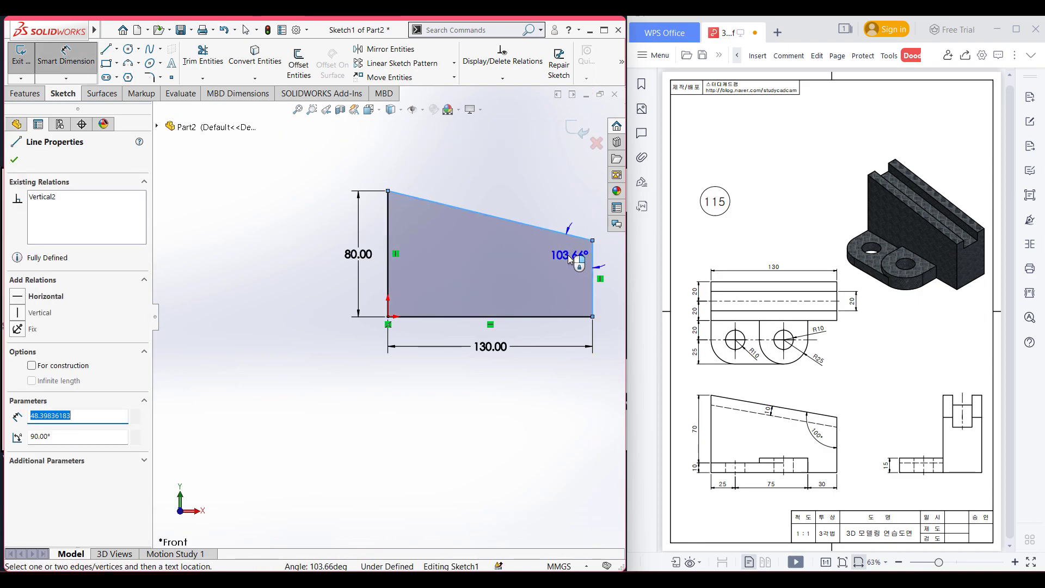
left_click(578, 253)
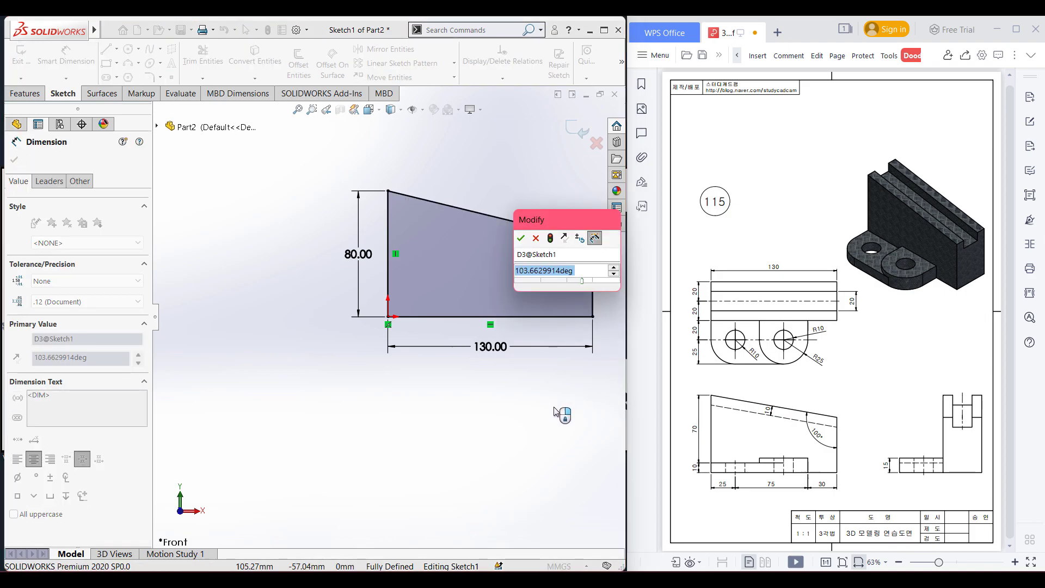
type("100")
key("Return")
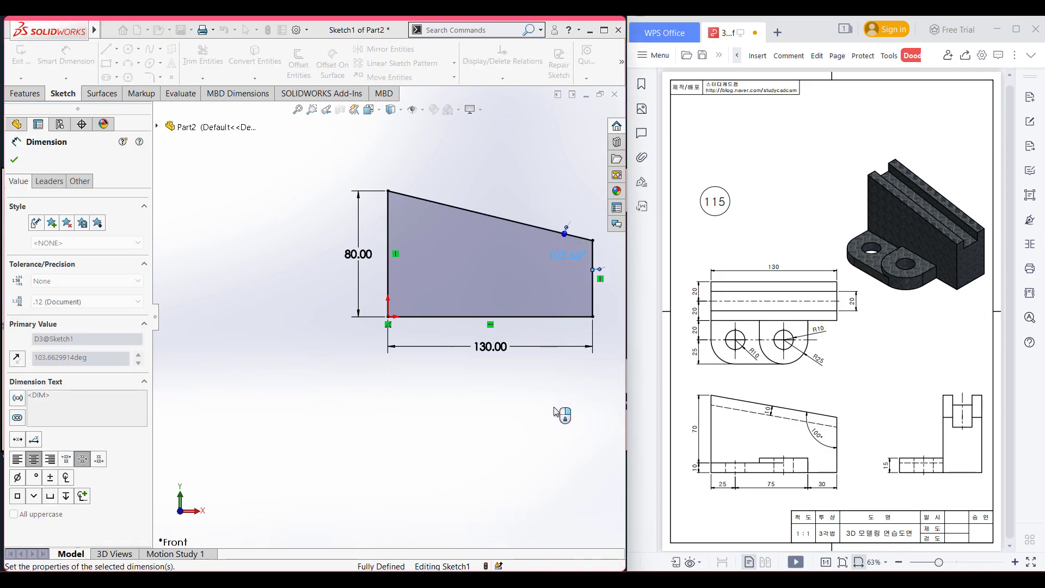
left_click(14, 160)
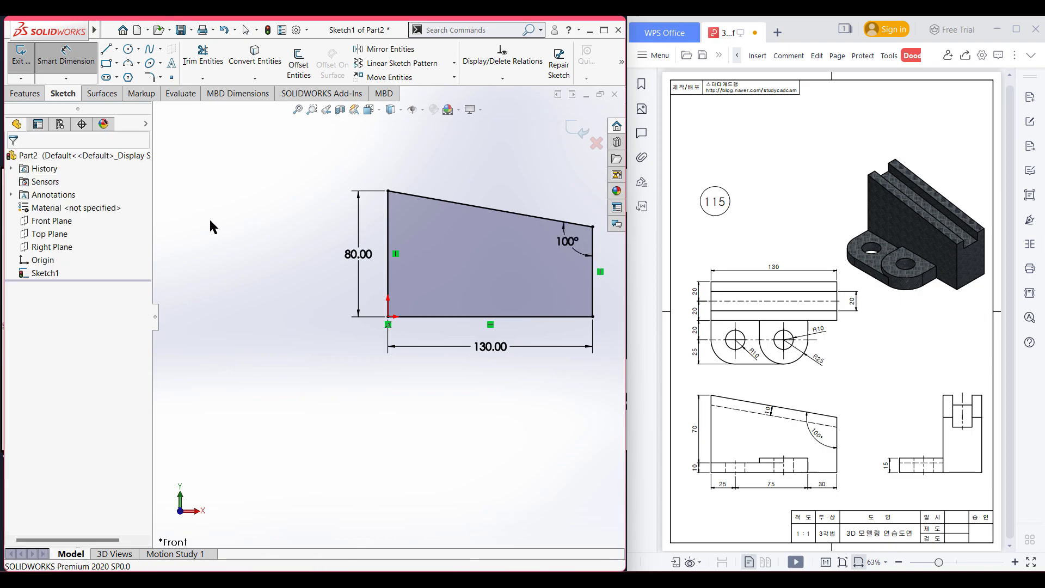
Extrude the profile as a boss with a blind depth of 20 mm in both Direction 1 and Direction 2.
key("ctrl+7")
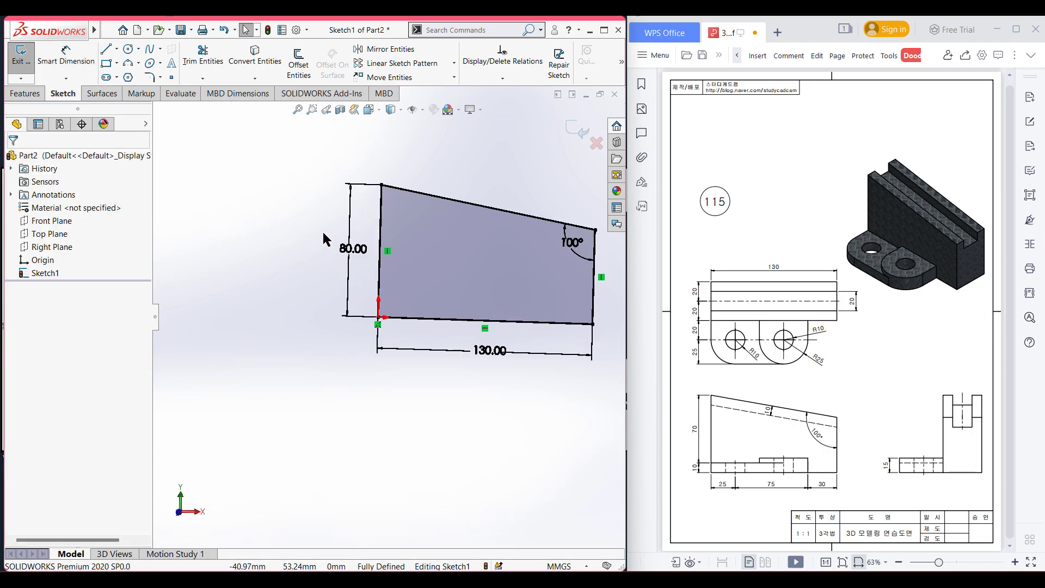
left_click(26, 94)
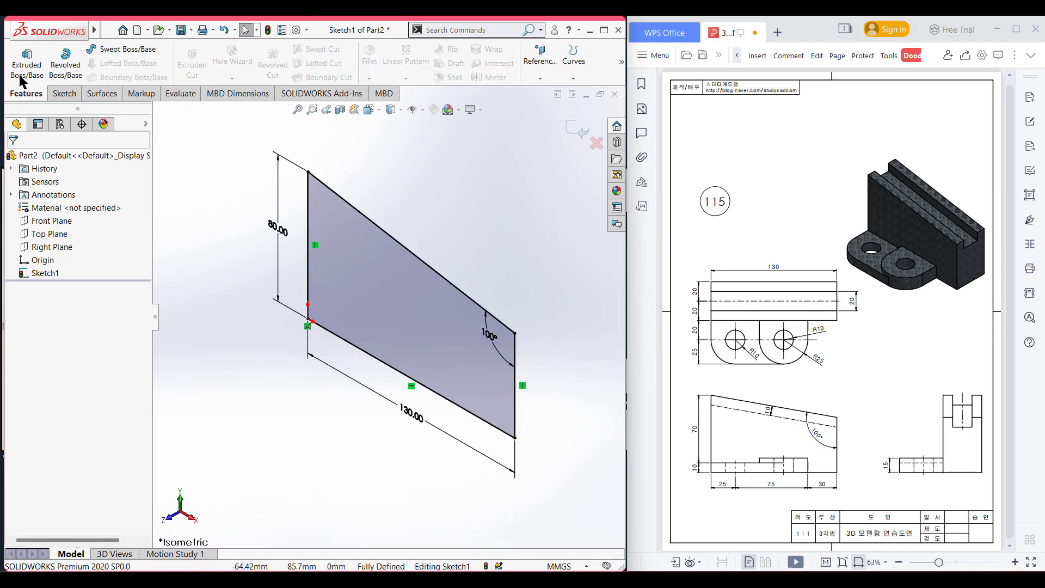
left_click(26, 63)
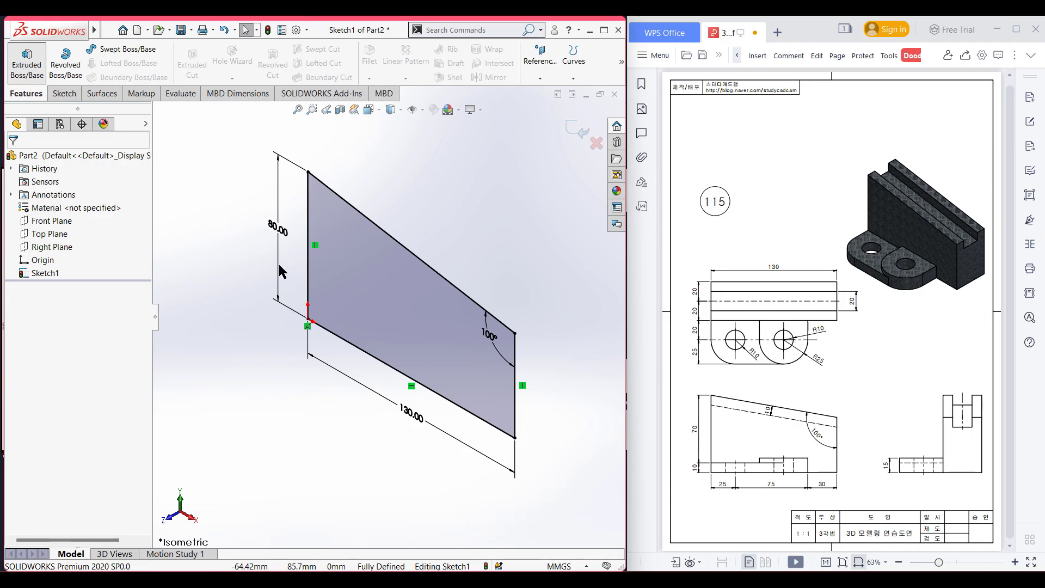
type("20")
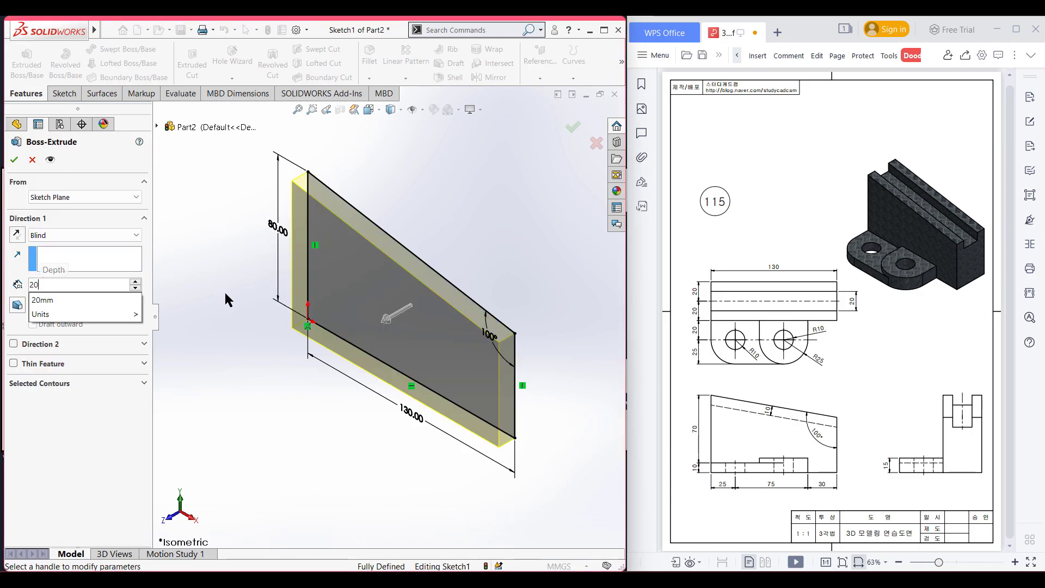
key("Return")
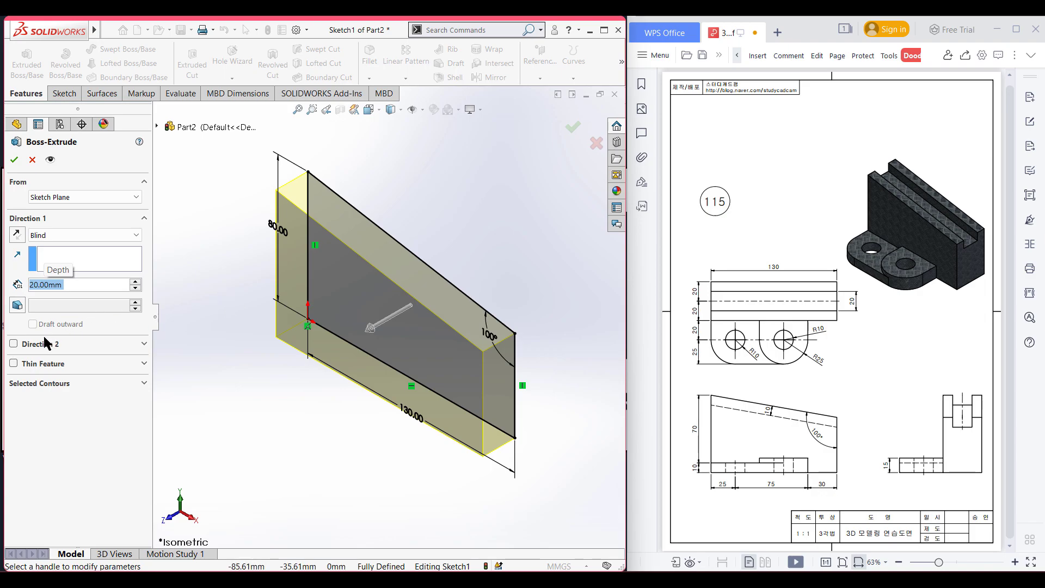
left_click(13, 344)
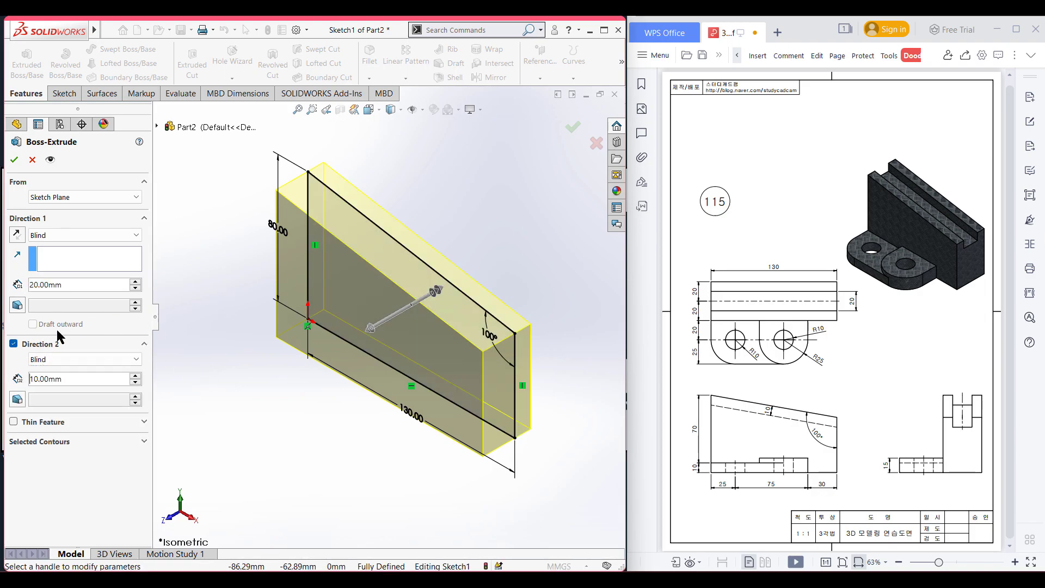
left_click_drag(75, 378, 4, 382)
type("20")
key("Return")
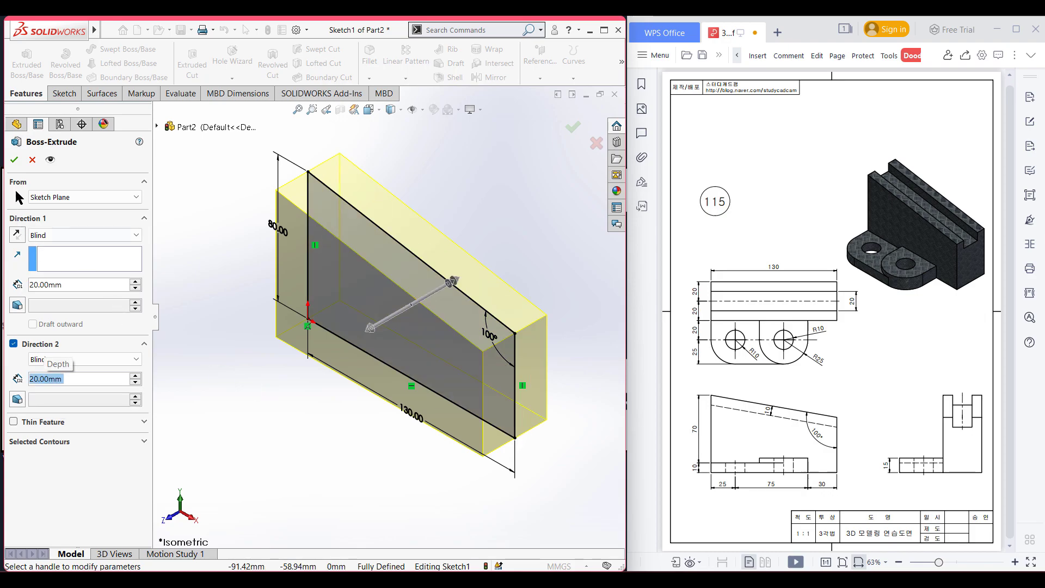
left_click(15, 159)
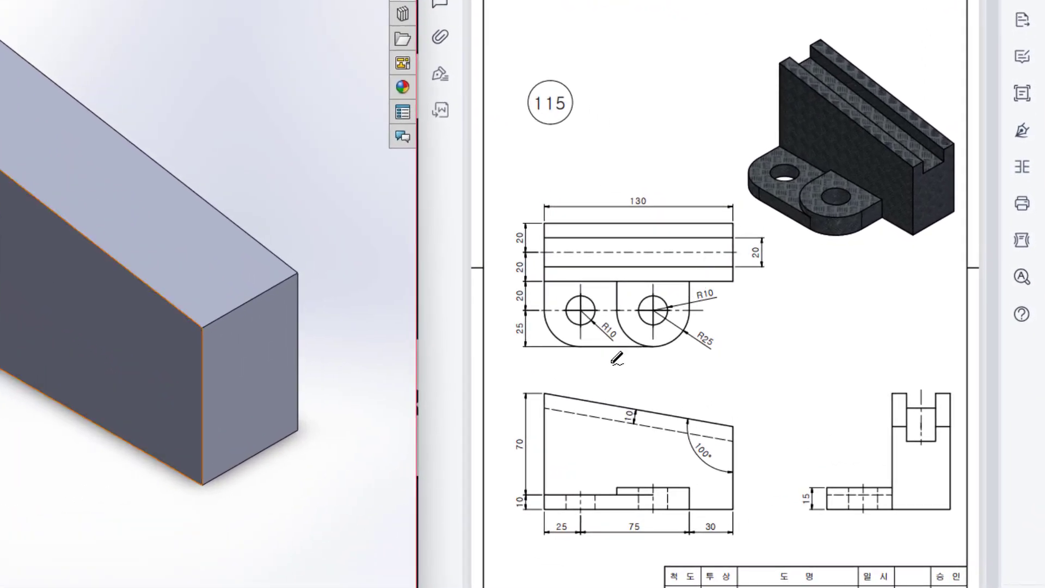
Examine the drawing for the top slot's depth below the sloped edge and its width in the top view.
left_click_drag(545, 403, 732, 438)
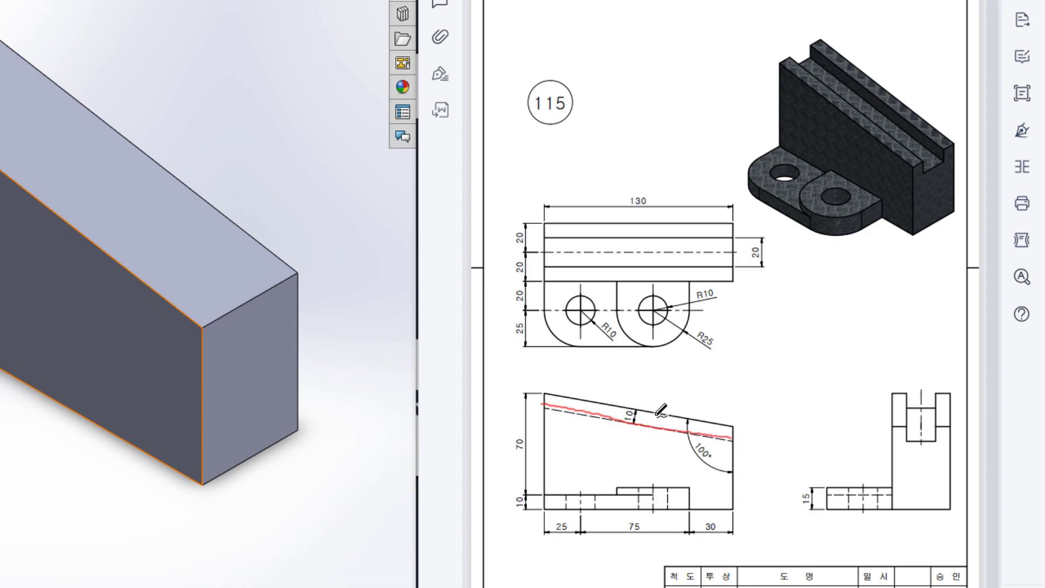
mouse_move(570, 394)
left_mouse_down()
mouse_move(689, 420)
mouse_move(605, 416)
mouse_move(658, 413)
left_mouse_up()
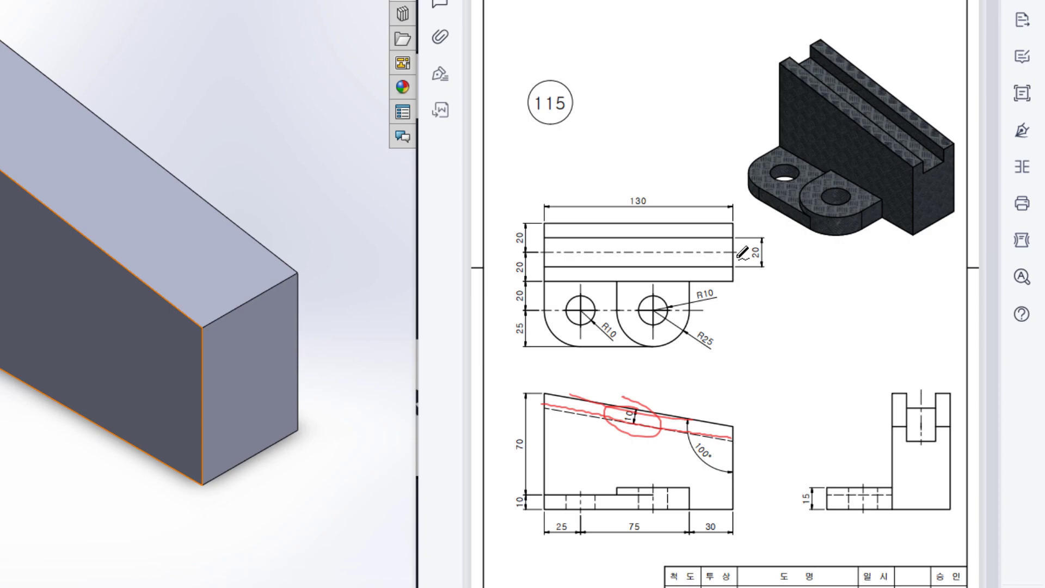
mouse_move(758, 235)
left_mouse_down()
mouse_move(772, 261)
mouse_move(753, 240)
left_mouse_up()
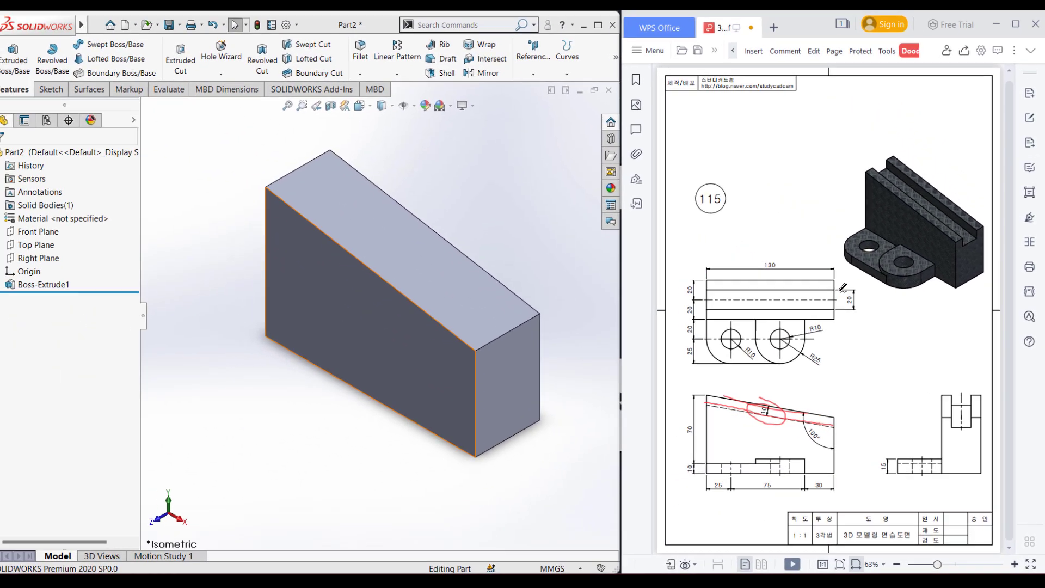
key("ctrl+z")
key("ctrl+z")
key("ctrl+z")
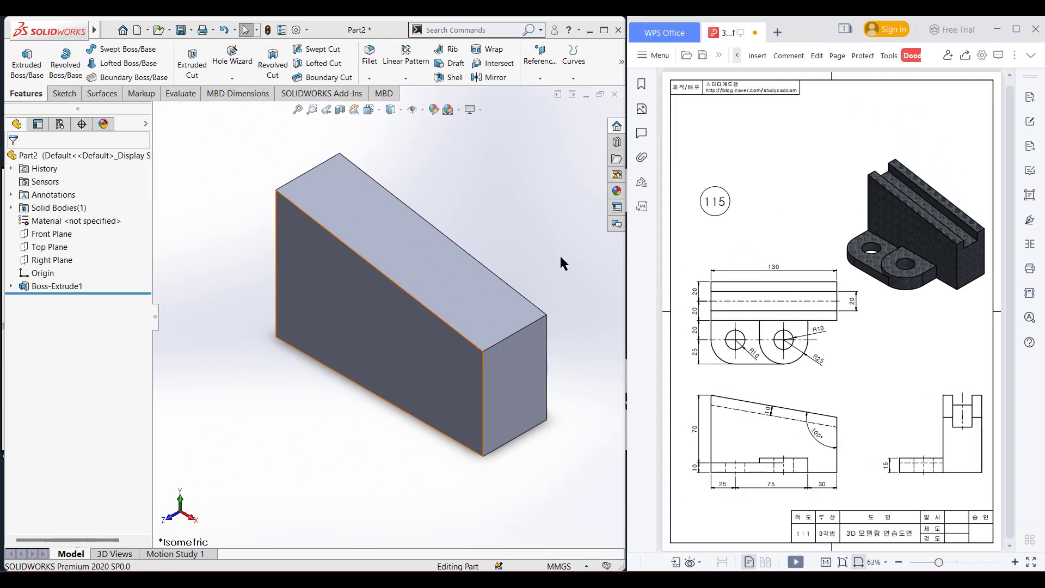
Start a sketch on the Front Plane and convert the block's sloped top edge into a sketch line.
right_click(52, 233)
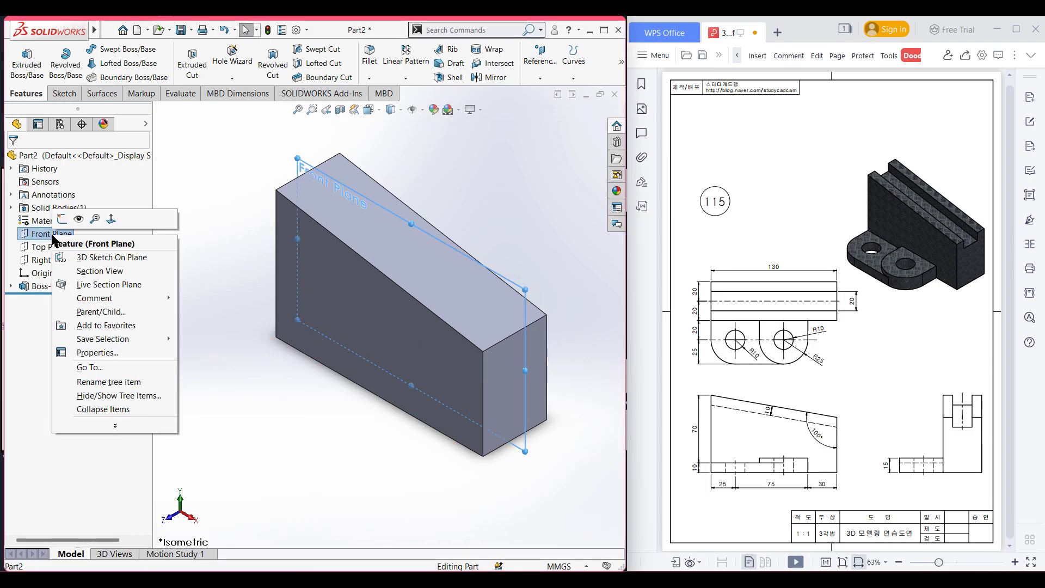
left_click(62, 216)
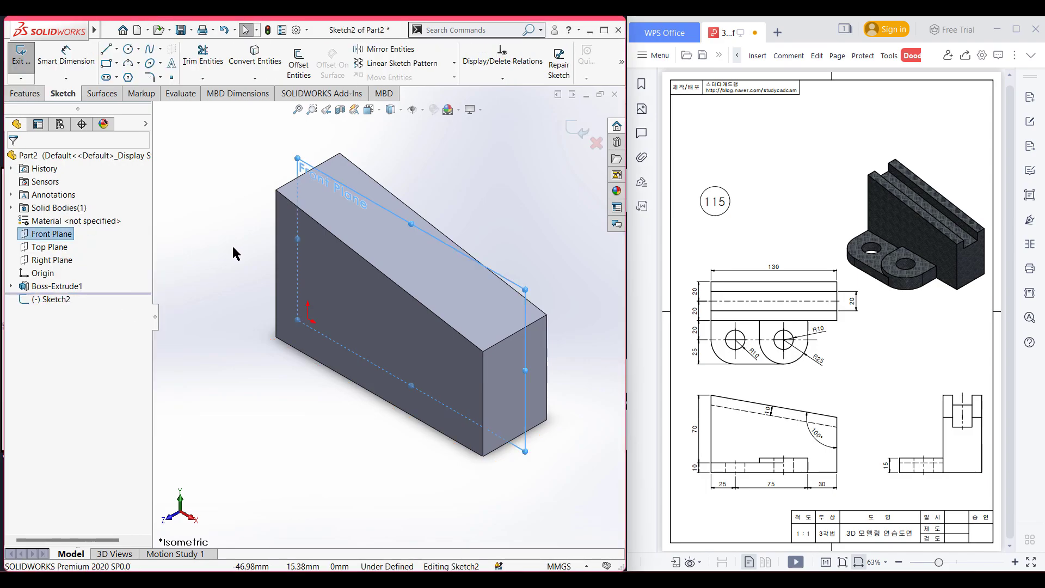
key("ctrl+8")
scroll(255, 243, "up", 2)
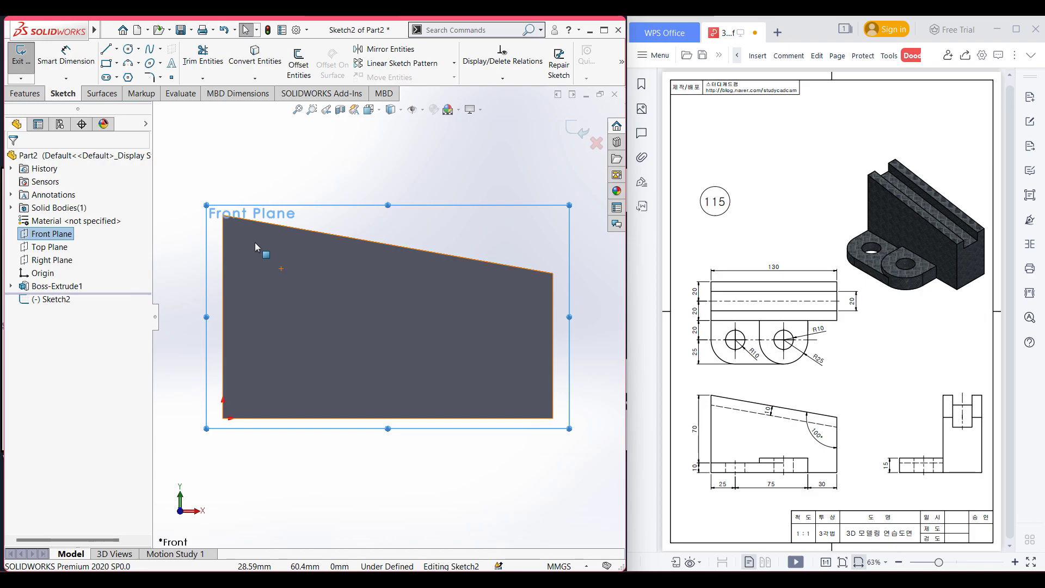
left_click(368, 241)
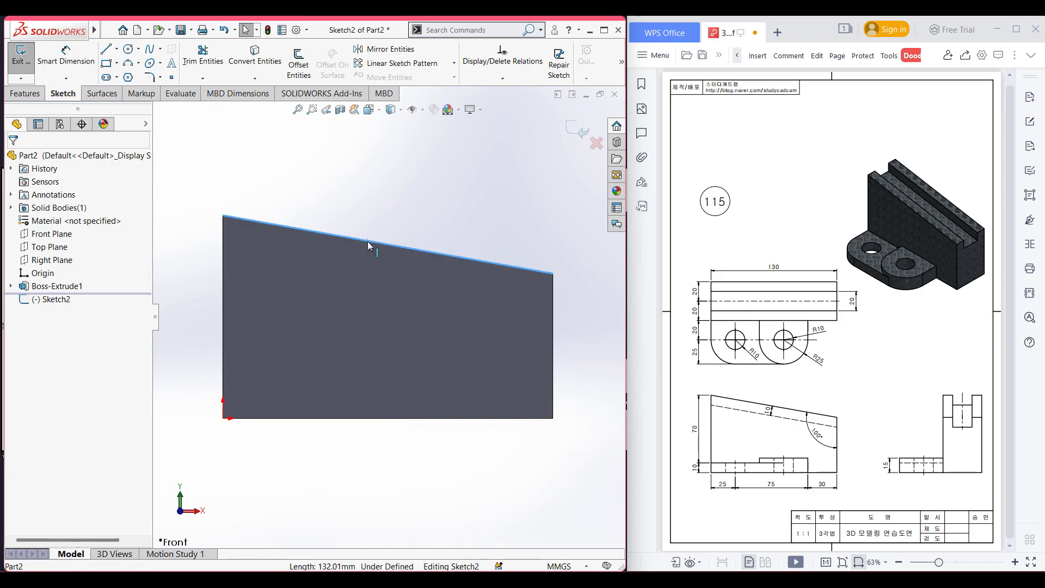
left_click(251, 52)
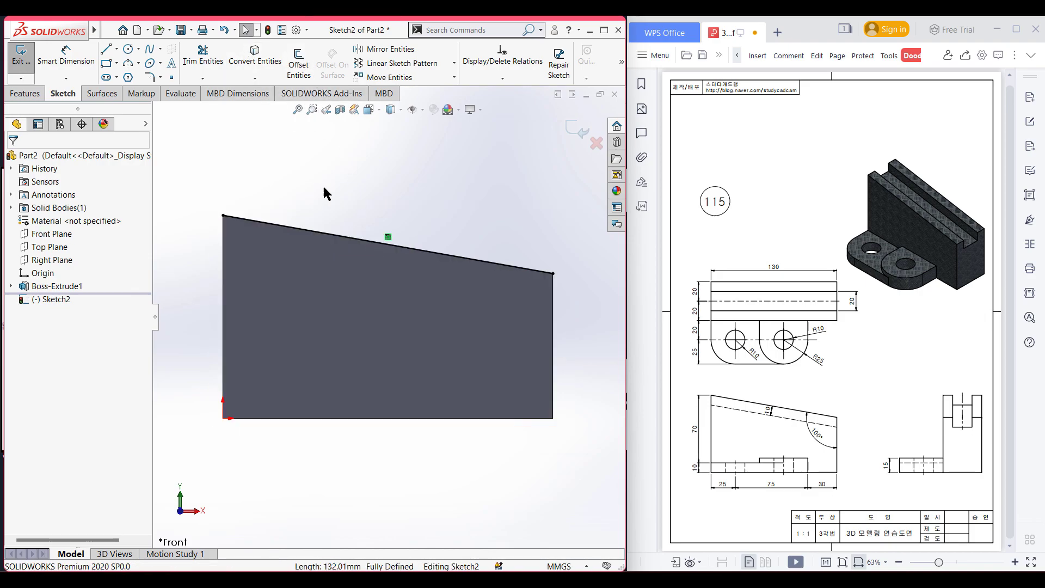
Offset the converted sloped line 10 mm downward into the block, with the offset direction reversed.
left_click(329, 235)
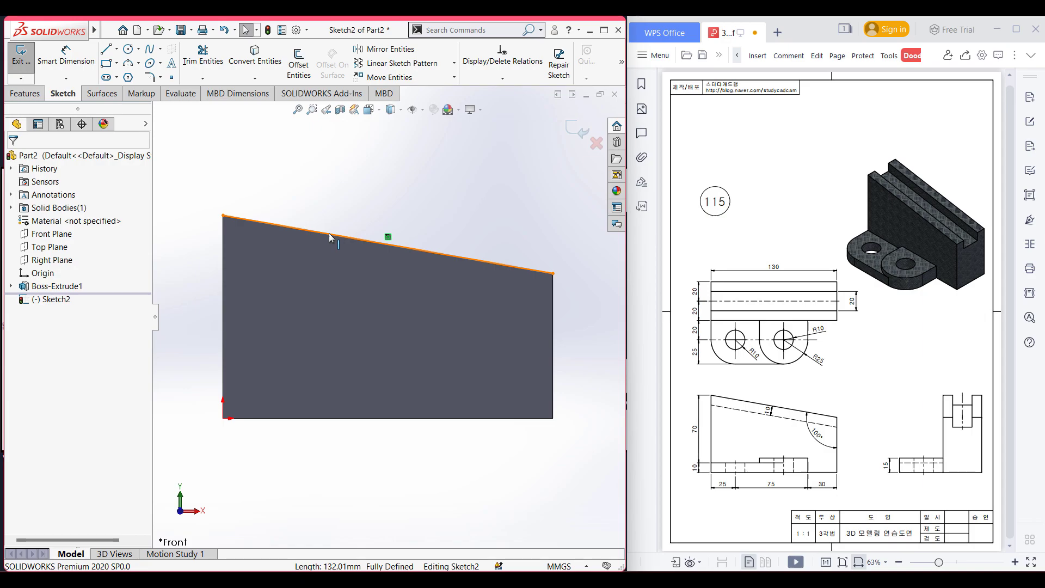
left_click(306, 69)
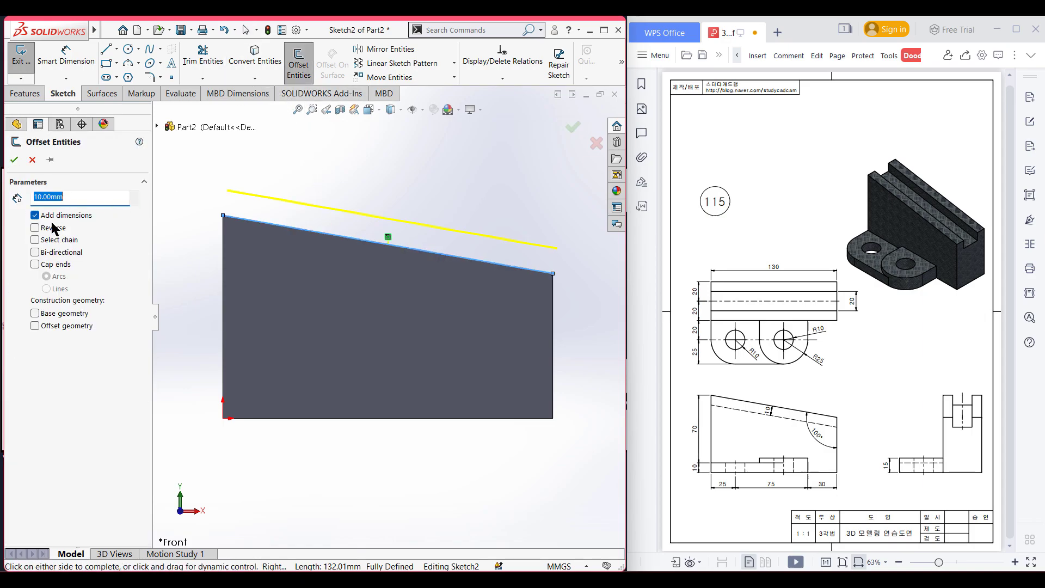
left_click(34, 227)
left_click(14, 160)
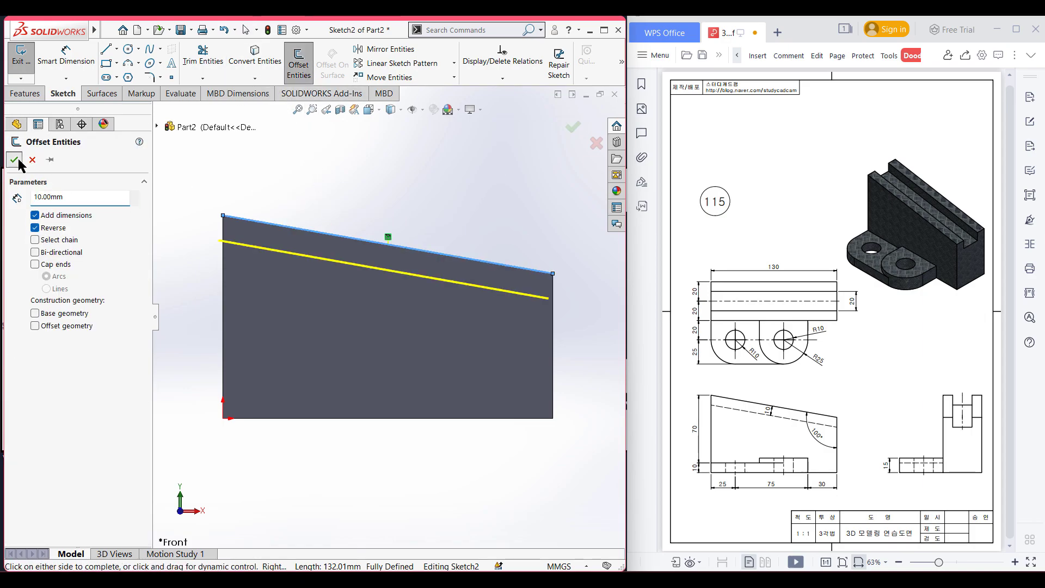
Convert both vertical edges of the block into sketch lines.
left_click(222, 301)
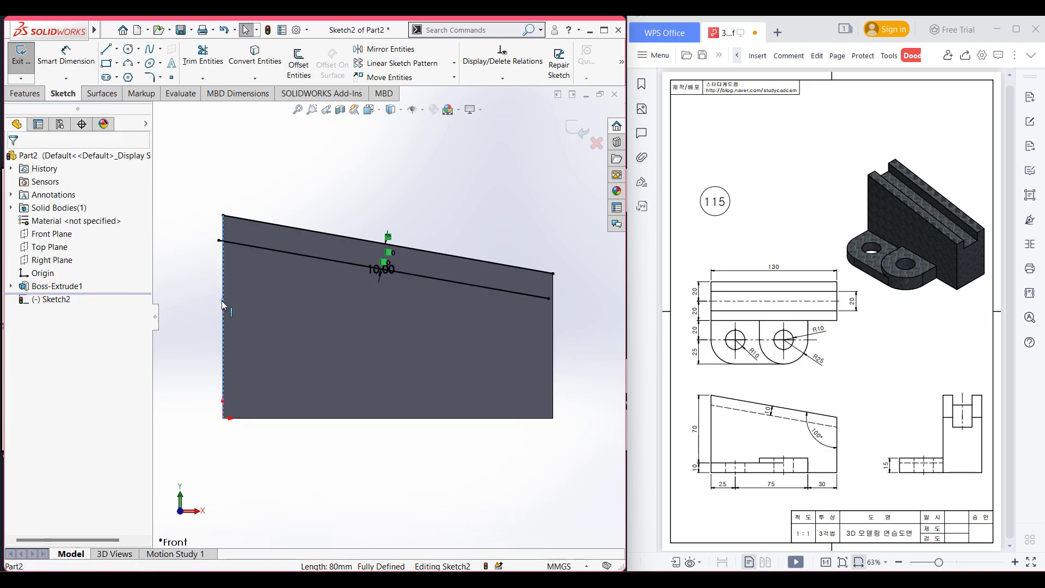
left_click(553, 335, "ctrl")
left_click(254, 56)
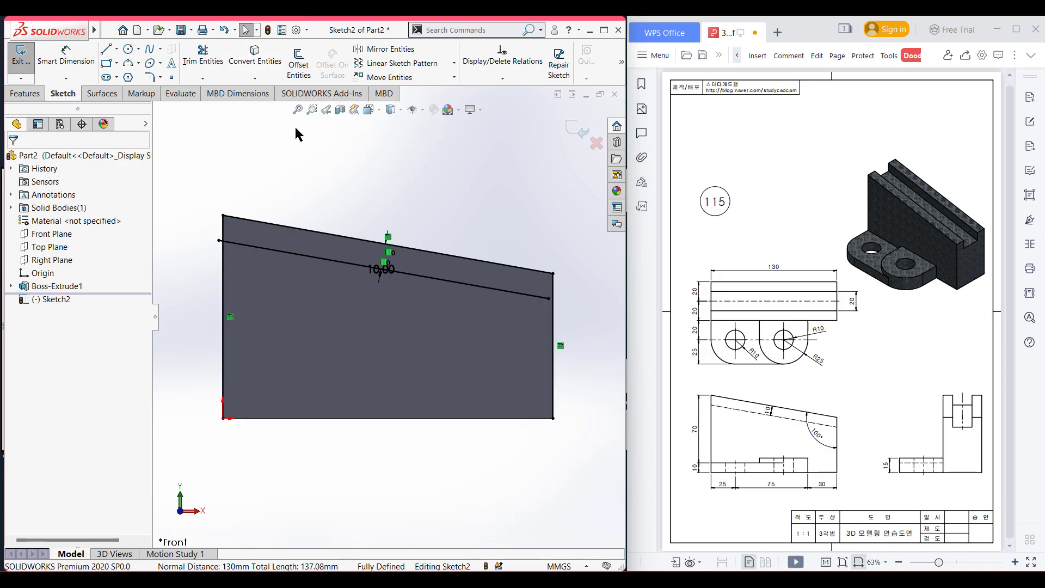
Draw a collinear line about 5.6 mm long from the offset line's lower end past the shorter vertical edge.
scroll(339, 184, "down", 1)
scroll(581, 328, "down", 3)
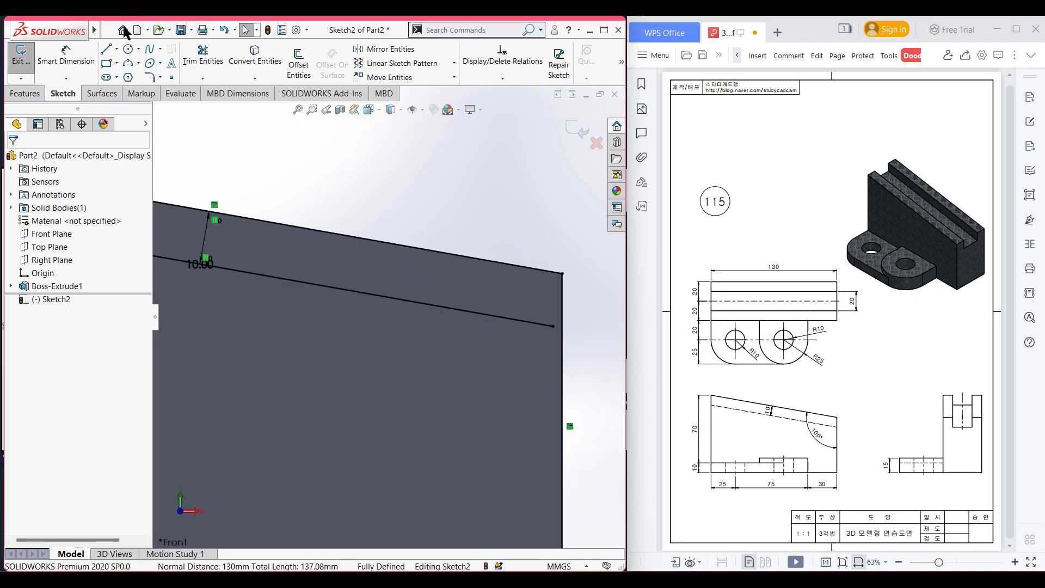
left_click(106, 50)
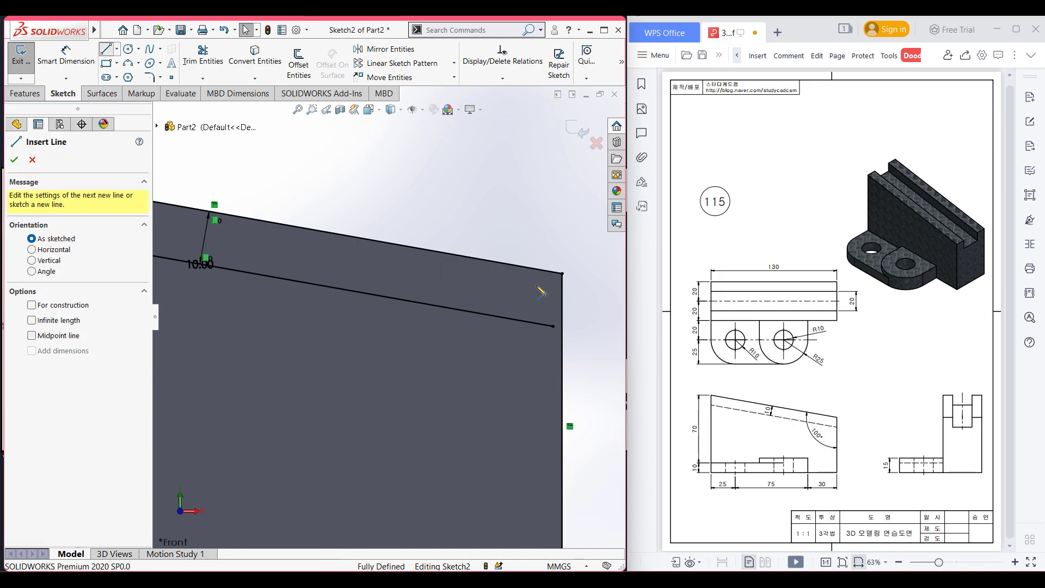
left_click(552, 326)
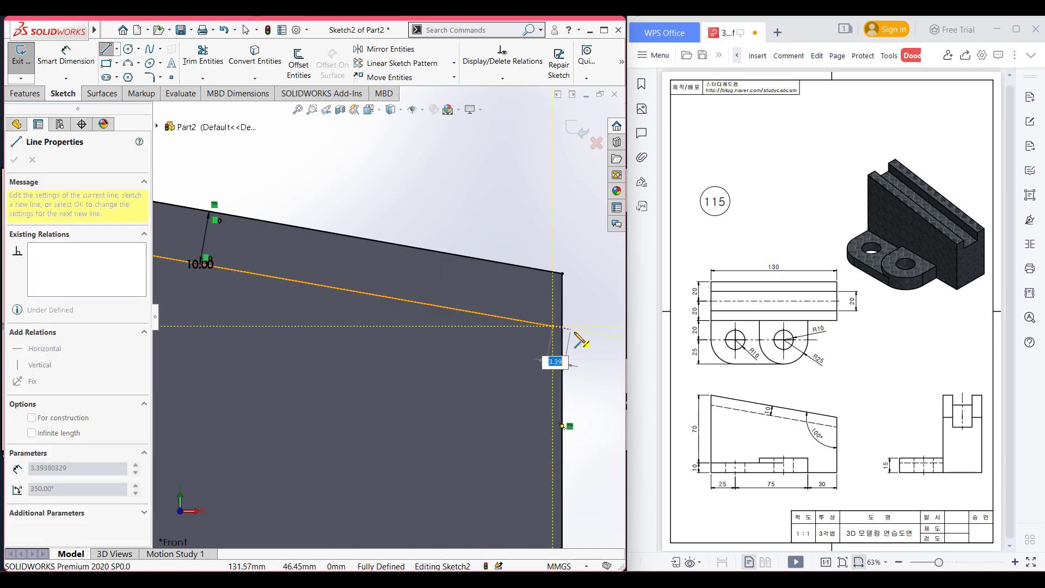
left_click(582, 330)
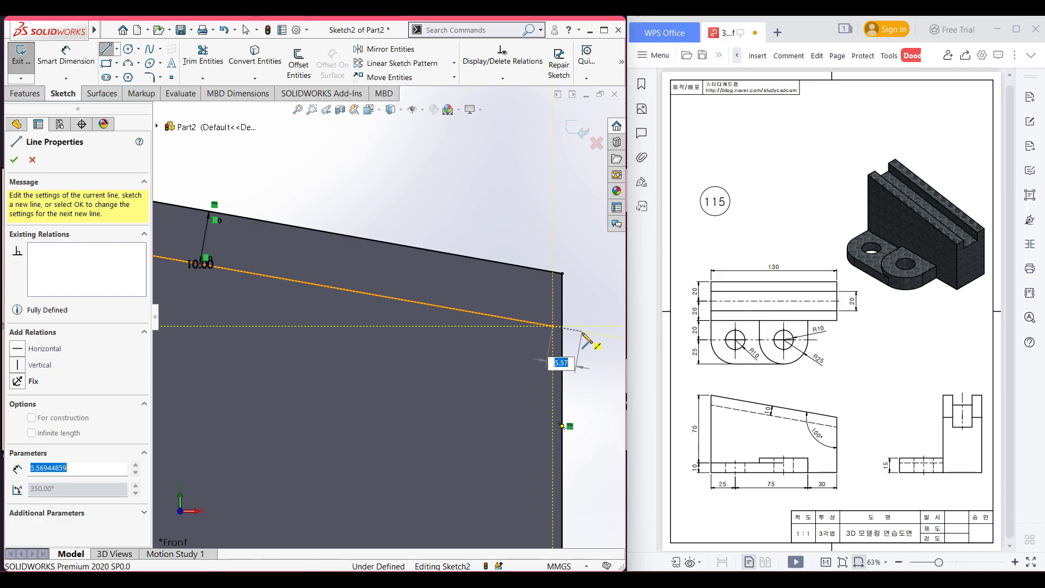
key("Escape")
Trim the line's overhang beyond the shorter vertical edge and the part of that edge line below the offset line.
right_click_drag(591, 288, 571, 359)
right_click_drag(576, 294, 562, 351)
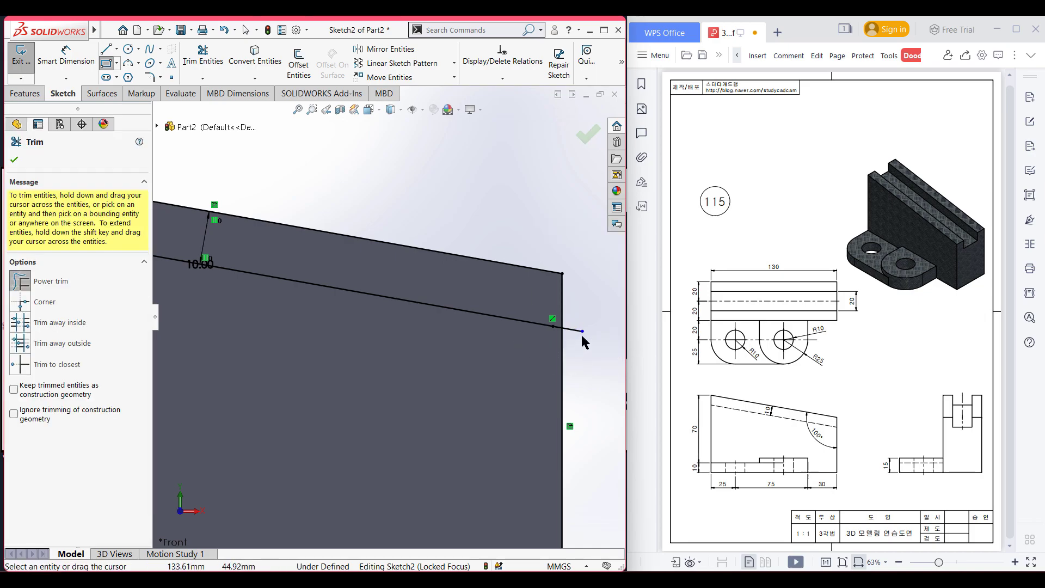
mouse_move(578, 329)
left_mouse_down()
mouse_move(578, 345)
mouse_move(537, 373)
left_mouse_up()
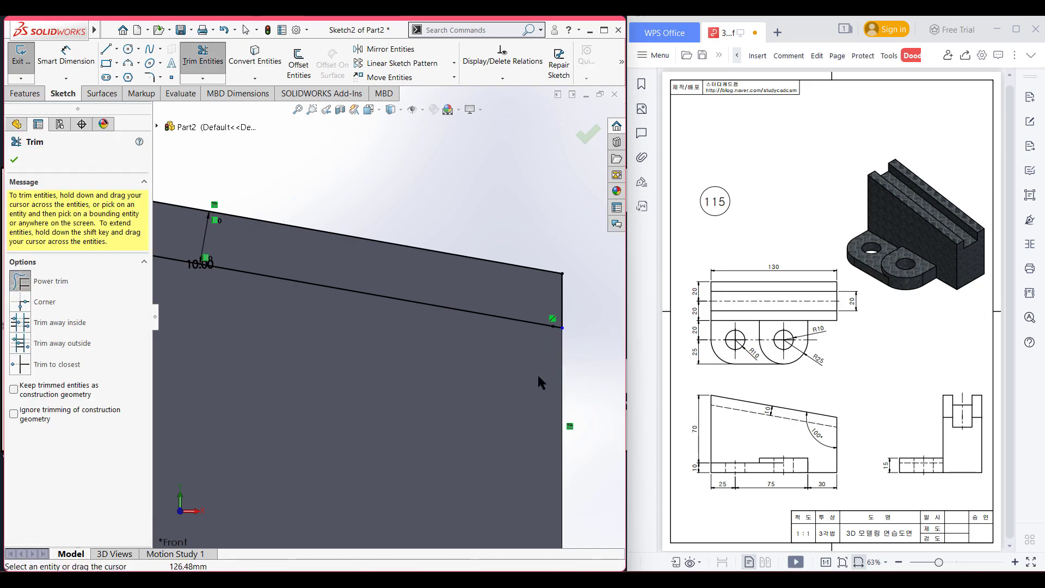
Trim the offset line's overhang beyond the taller vertical edge to close the slot profile.
scroll(533, 370, "up", 4)
scroll(265, 305, "up", 3)
scroll(368, 333, "down", 5)
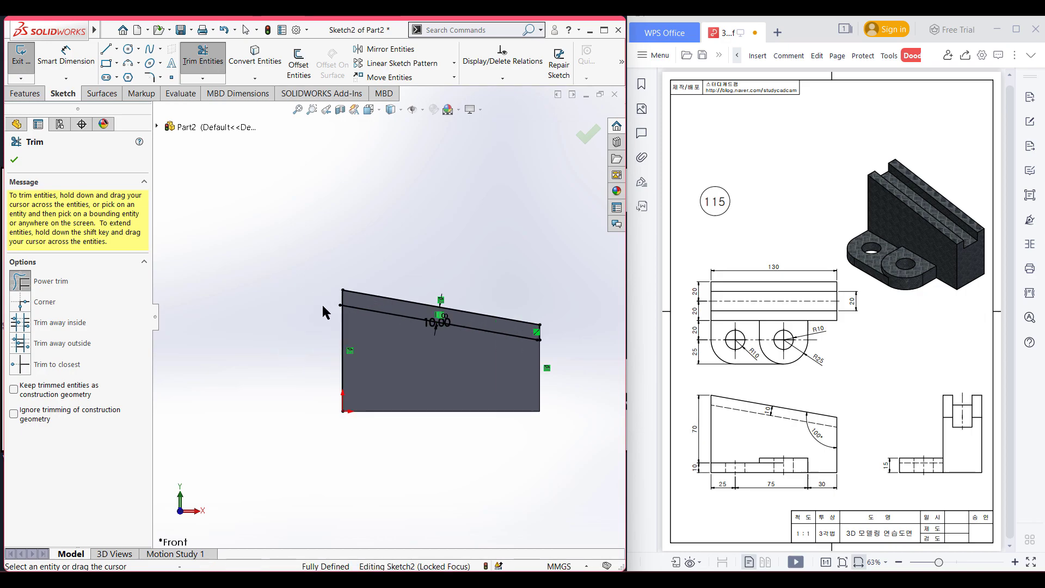
scroll(381, 280, "down", 6)
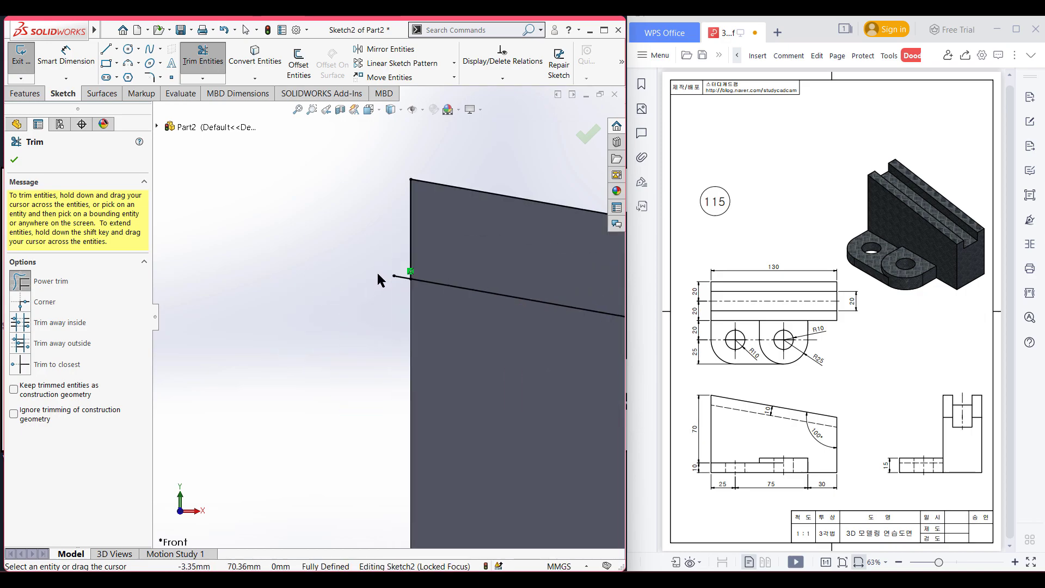
left_click_drag(403, 290, 402, 265)
scroll(402, 273, "up", 4)
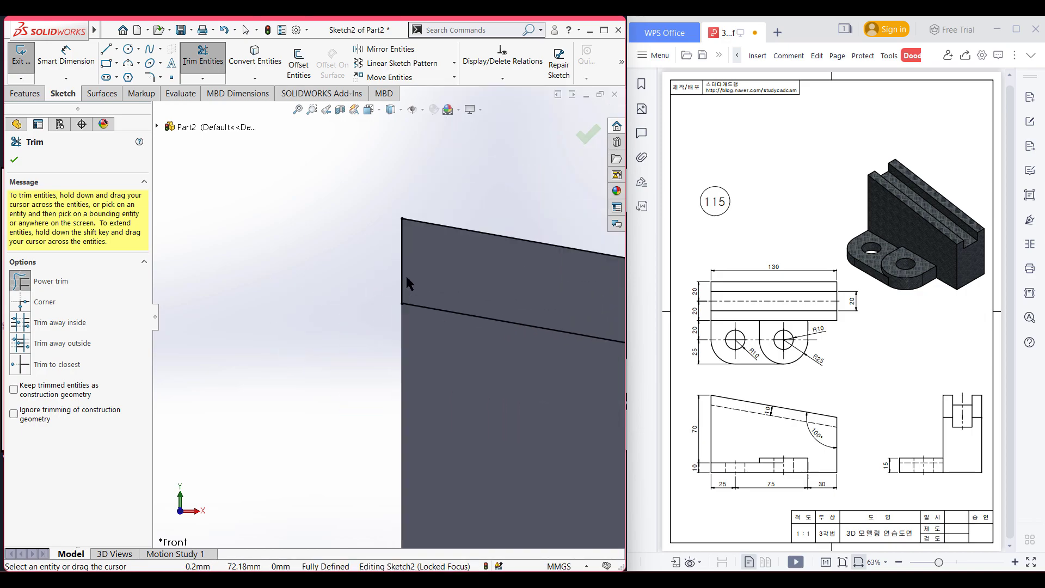
left_click(15, 160)
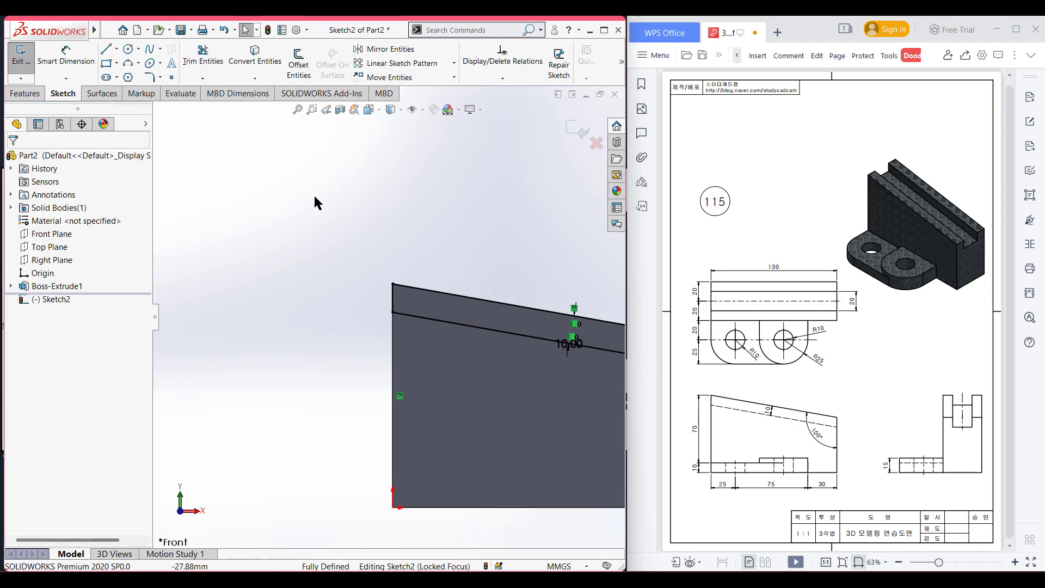
Cut-extrude the slot profile with a blind depth of 10 mm in both Direction 1 and Direction 2.
key("ctrl+7")
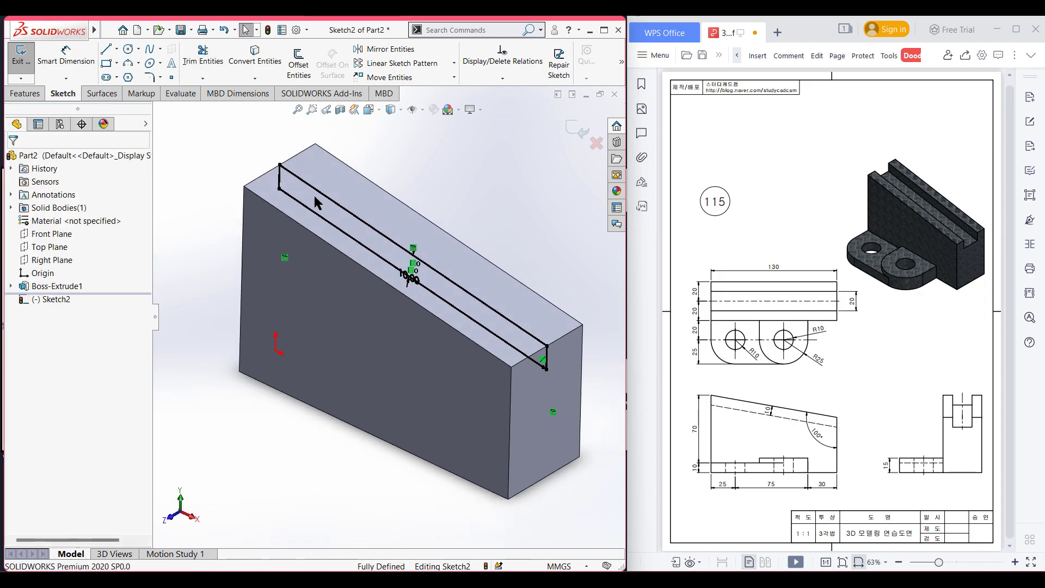
left_click(26, 93)
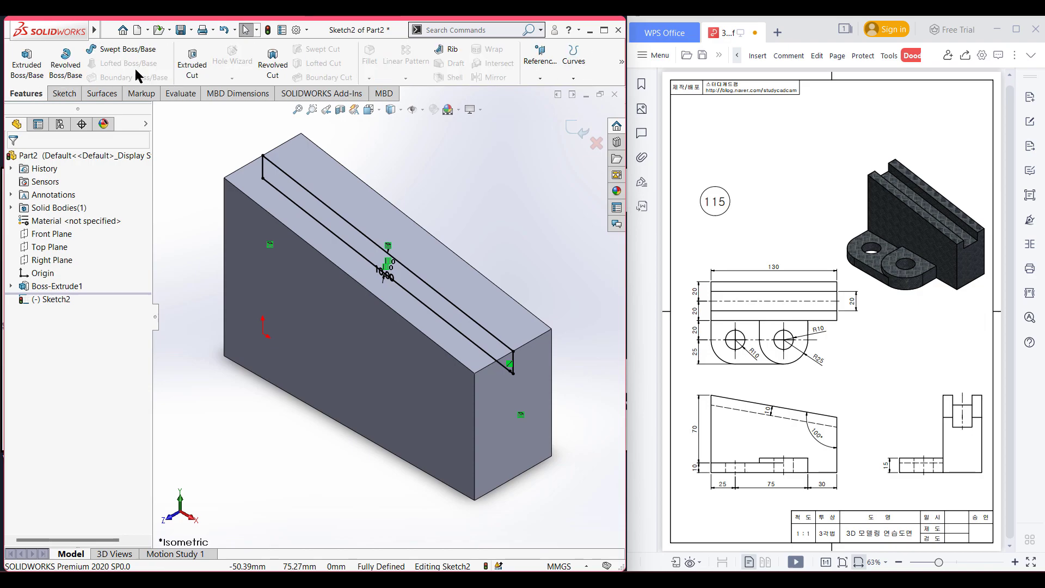
left_click(191, 64)
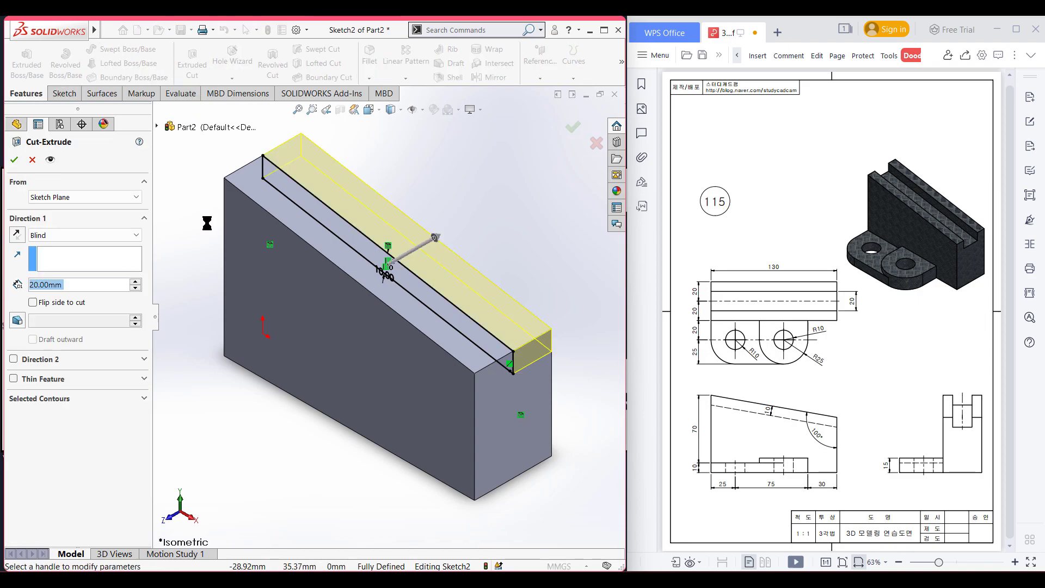
type("10")
key("Return")
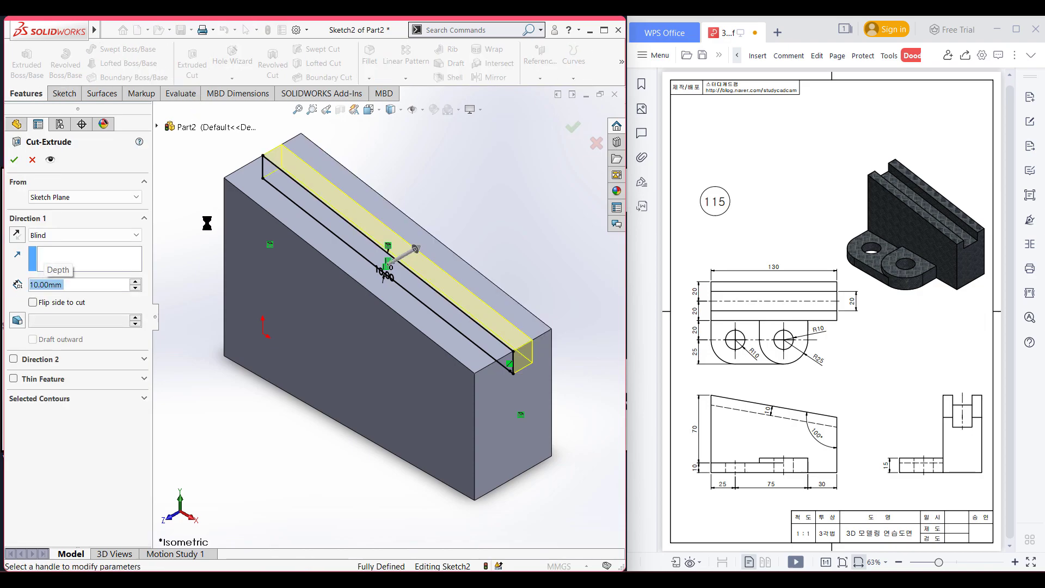
left_click(49, 358)
left_click_drag(65, 396, 12, 393)
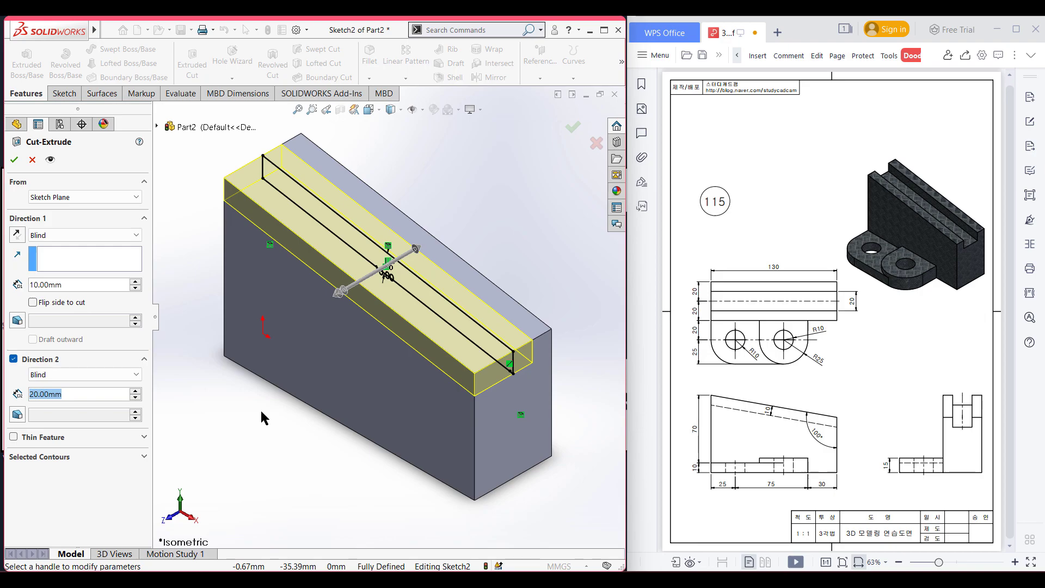
type("10")
key("Return")
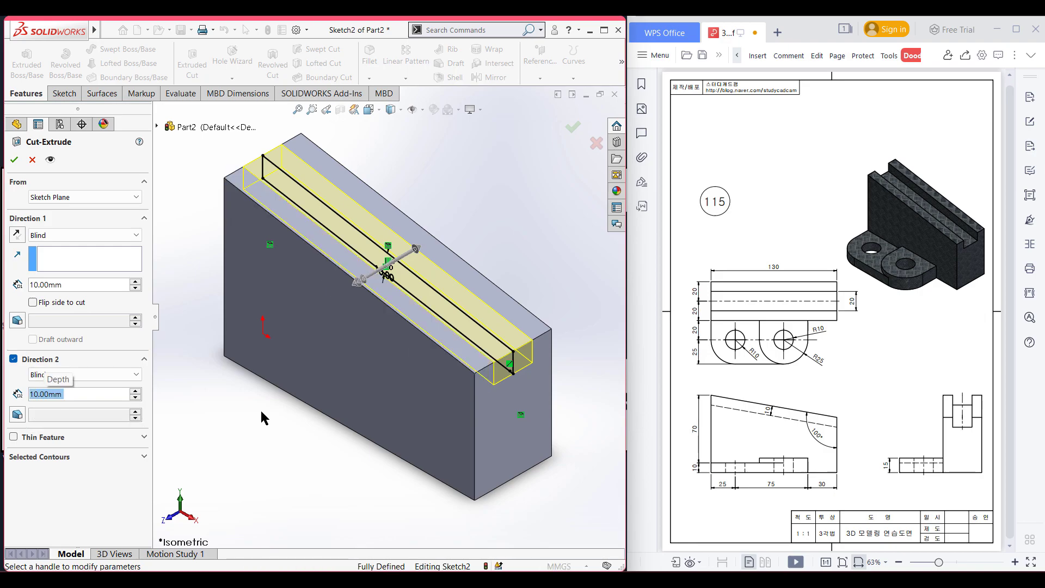
left_click(14, 162)
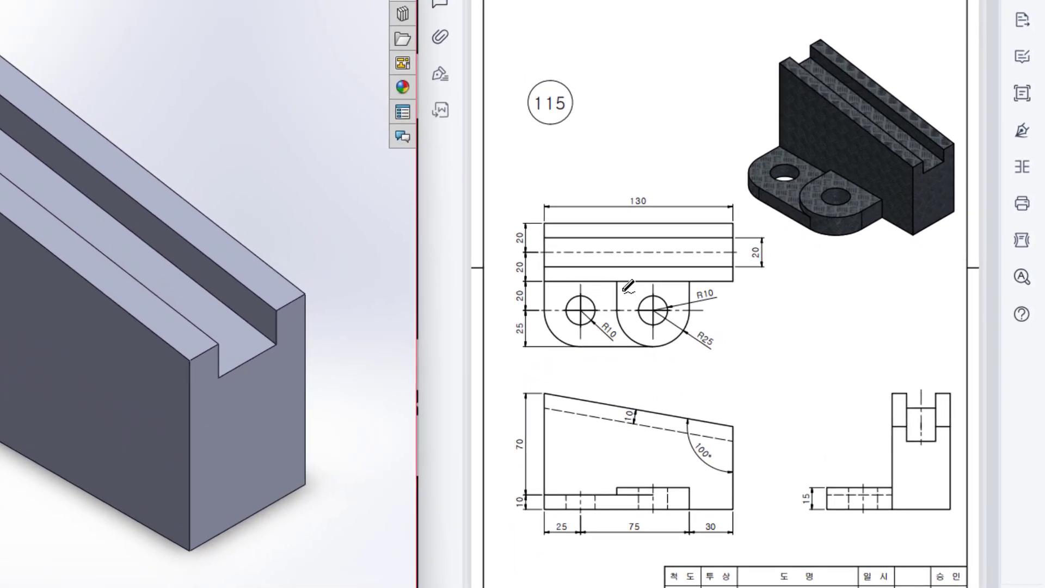
Examine the top and front views of drawing 115 for the right lug's outline, outer radius and centre position.
mouse_move(614, 284)
left_mouse_down()
mouse_move(614, 323)
mouse_move(694, 304)
mouse_move(690, 288)
left_mouse_up()
mouse_move(541, 279)
left_mouse_down()
mouse_move(548, 330)
mouse_move(609, 345)
left_mouse_up()
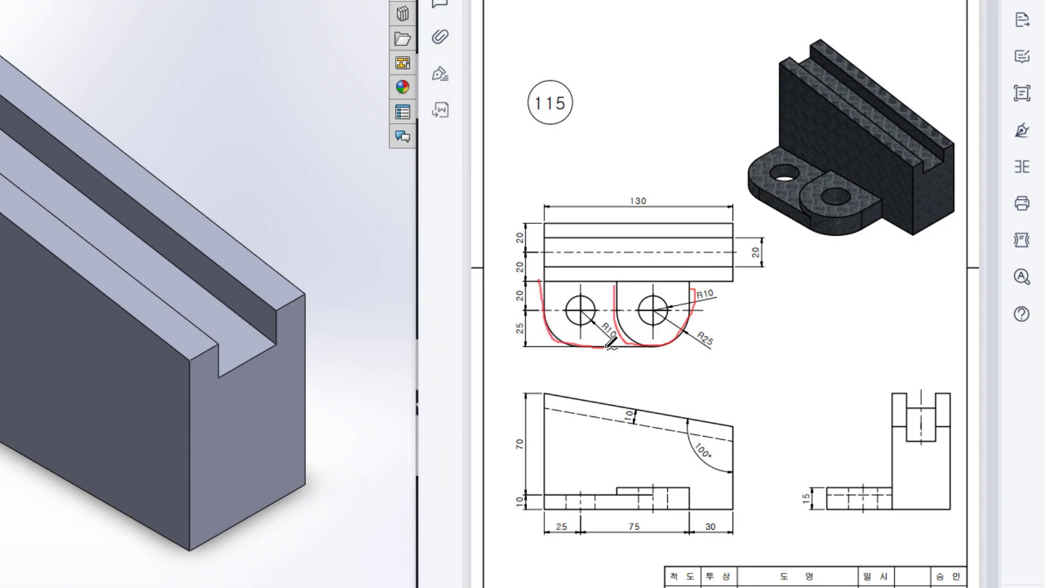
key("ctrl+z")
key("ctrl+z")
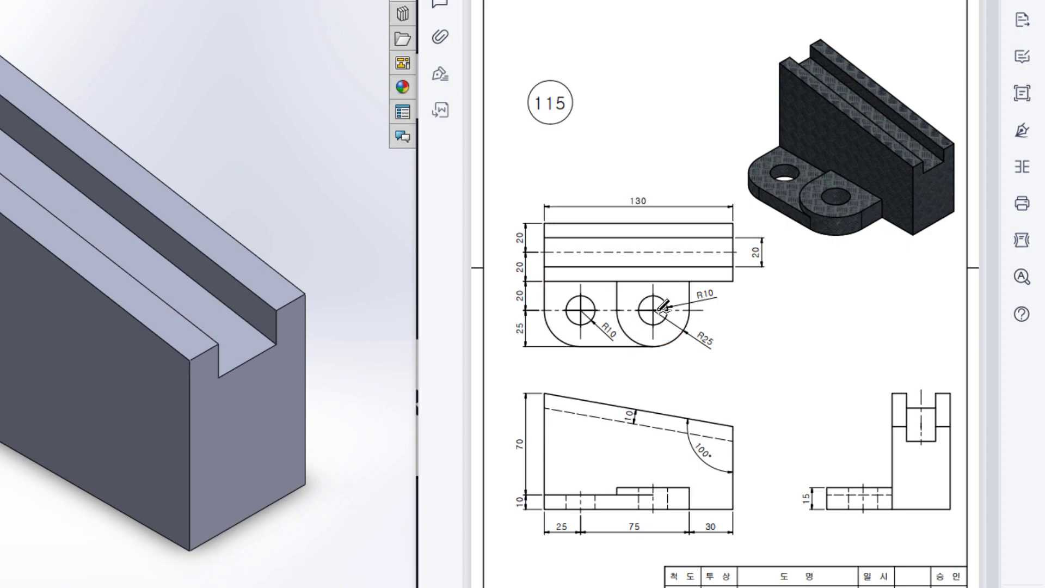
mouse_move(618, 283)
left_mouse_down()
mouse_move(634, 337)
mouse_move(696, 311)
mouse_move(684, 290)
left_mouse_up()
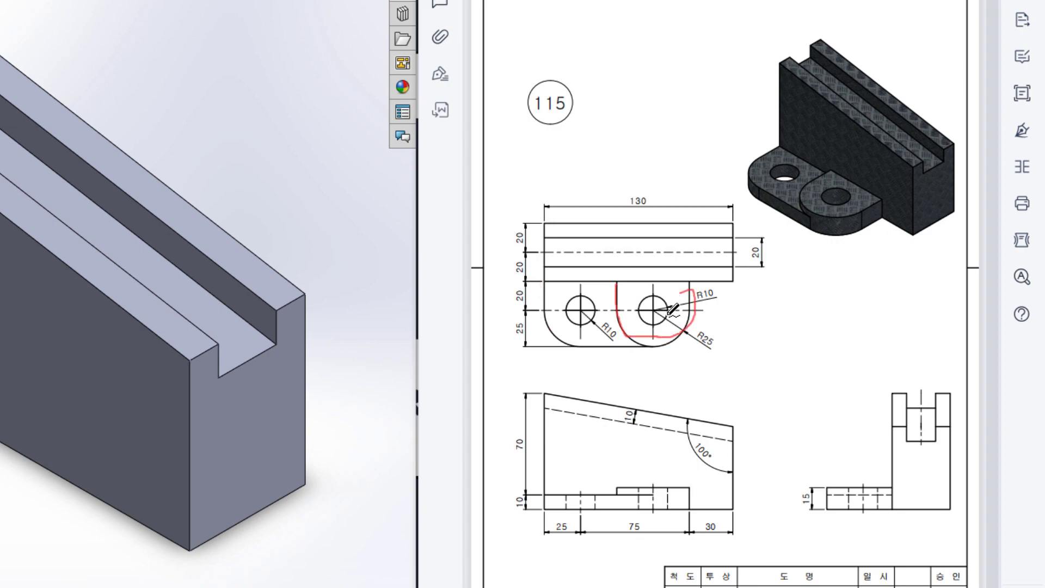
key("ctrl+z")
left_click_drag(694, 331, 726, 334)
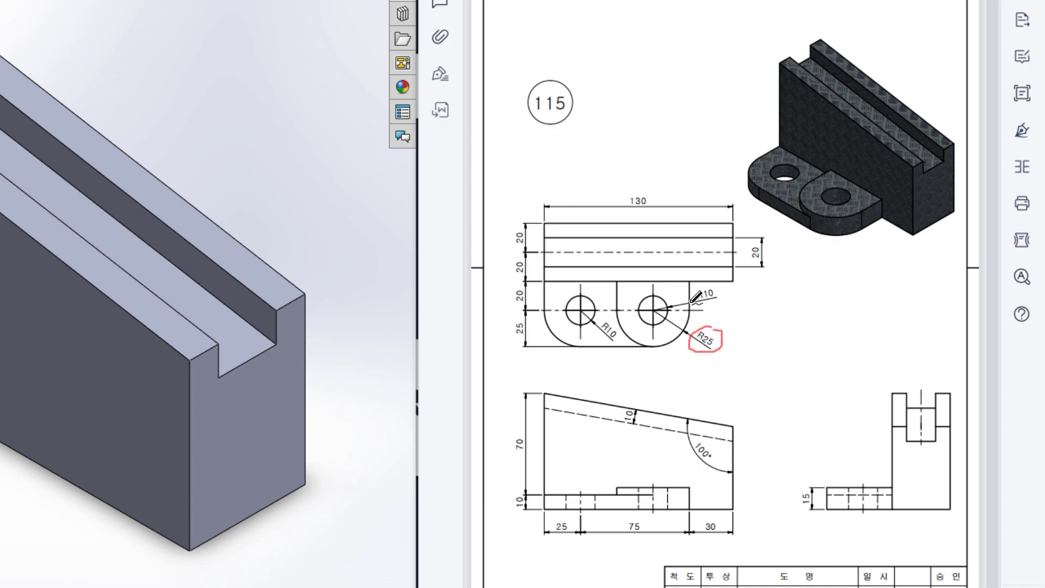
mouse_move(692, 305)
left_mouse_down()
mouse_move(672, 337)
mouse_move(629, 327)
mouse_move(616, 306)
mouse_move(659, 270)
mouse_move(686, 289)
left_mouse_up()
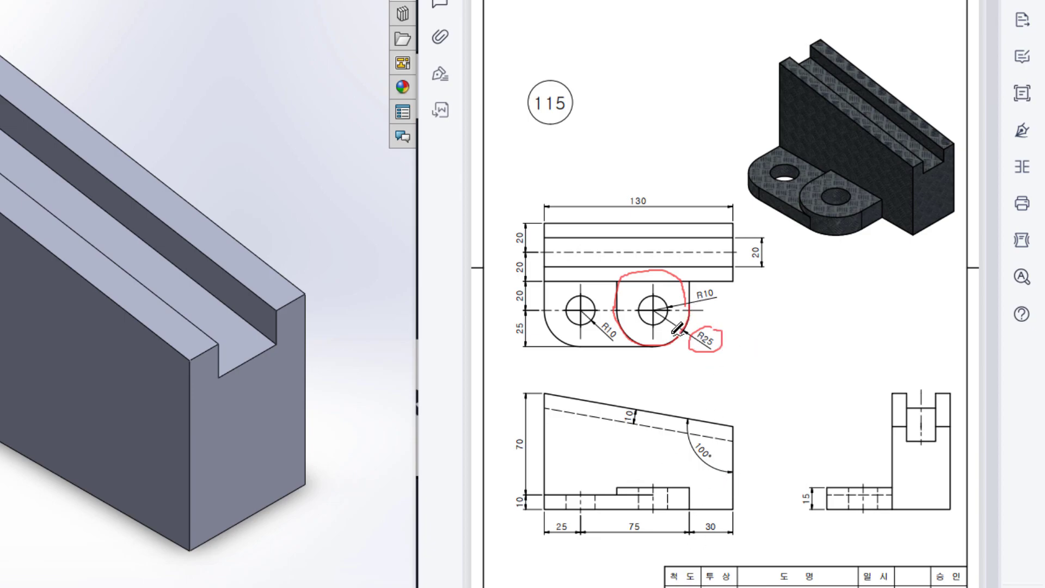
left_click_drag(653, 320, 655, 345)
left_click_drag(566, 515, 581, 526)
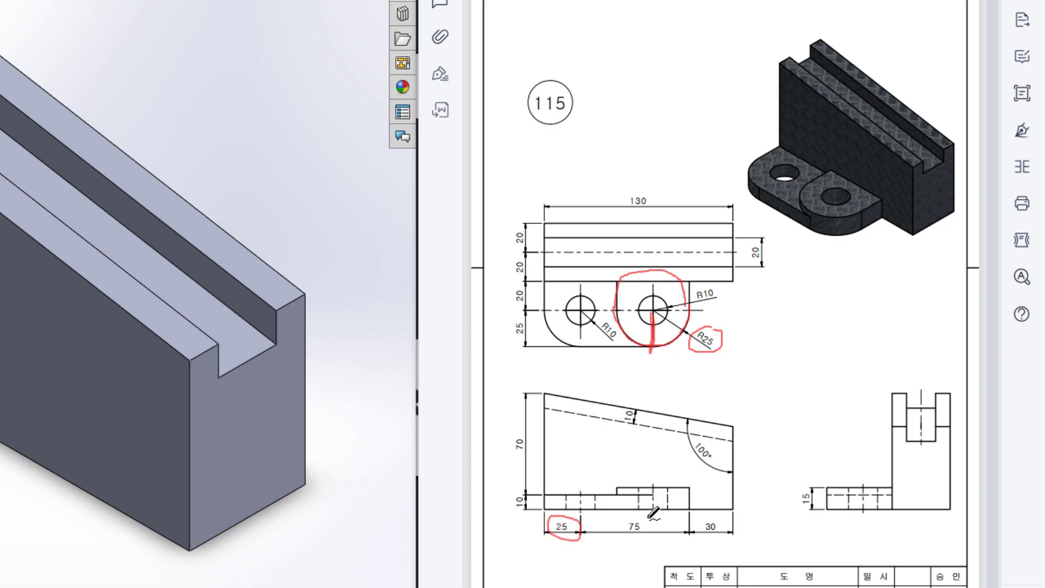
mouse_move(629, 515)
left_mouse_down()
mouse_move(650, 532)
mouse_move(641, 513)
left_mouse_up()
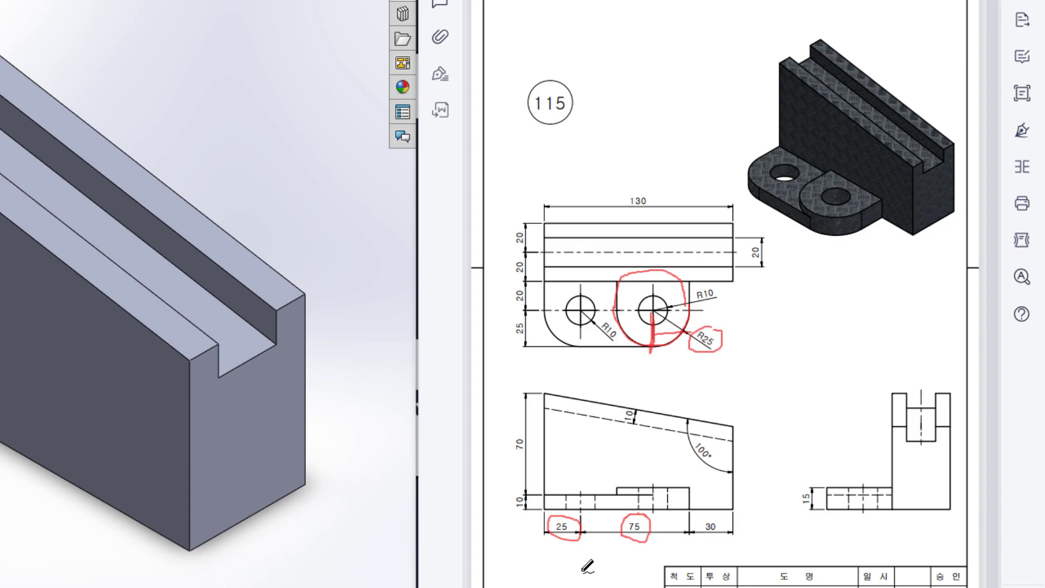
left_click_drag(556, 556, 635, 547)
left_click_drag(704, 340, 689, 329)
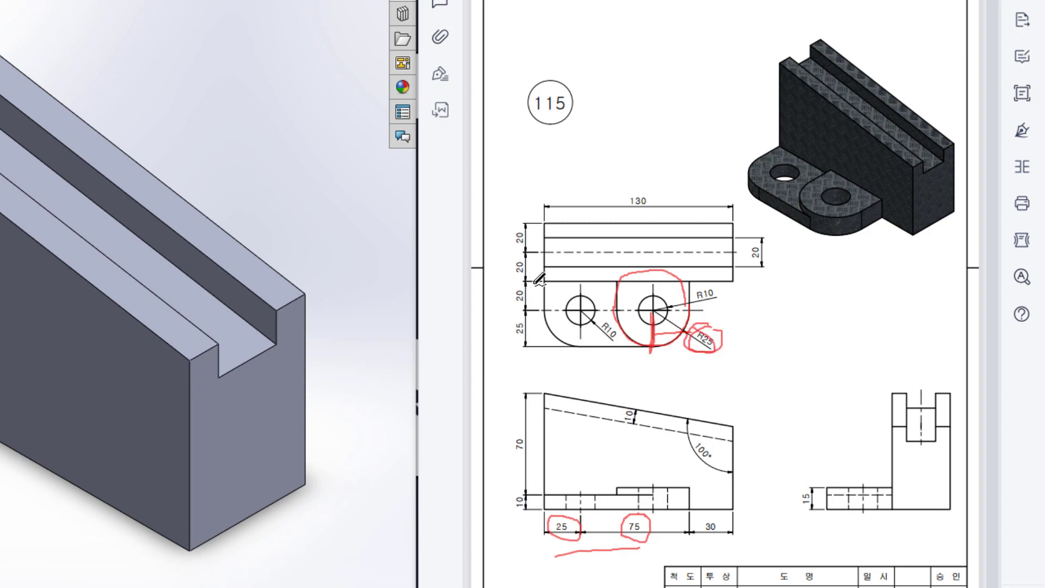
left_click_drag(508, 282, 566, 282)
key("ctrl+z")
key("ctrl+z")
key("ctrl+z")
key("ctrl+z")
key("ctrl+z")
key("ctrl+z")
key("ctrl+z")
key("ctrl+z")
key("ctrl+z")
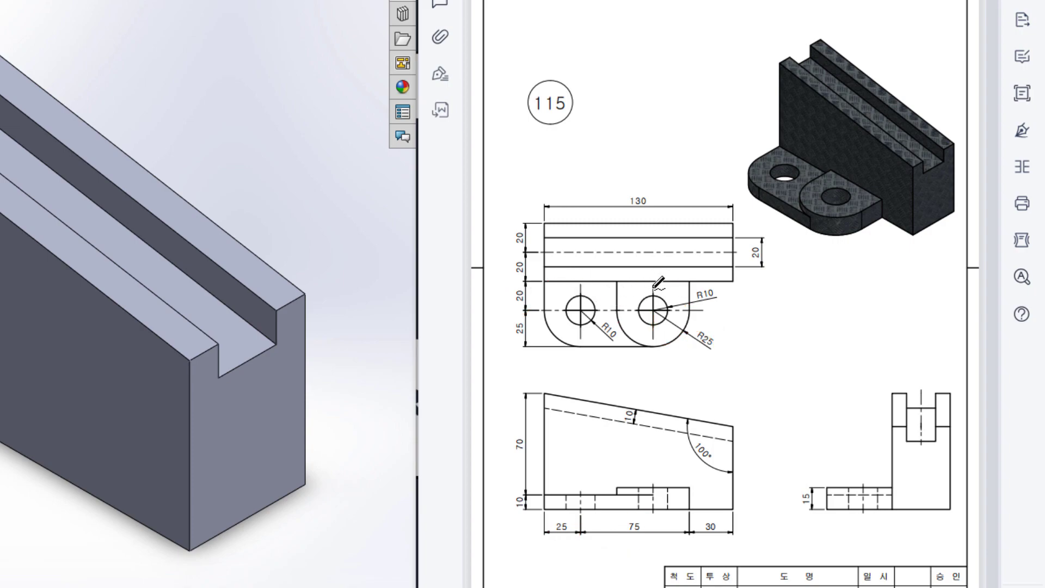
Examine drawing 115 for how the right lug meets the block's front edge, its hole radius and its thickness.
mouse_move(631, 266)
left_mouse_down()
mouse_move(614, 302)
mouse_move(672, 339)
mouse_move(686, 275)
mouse_move(649, 264)
left_mouse_up()
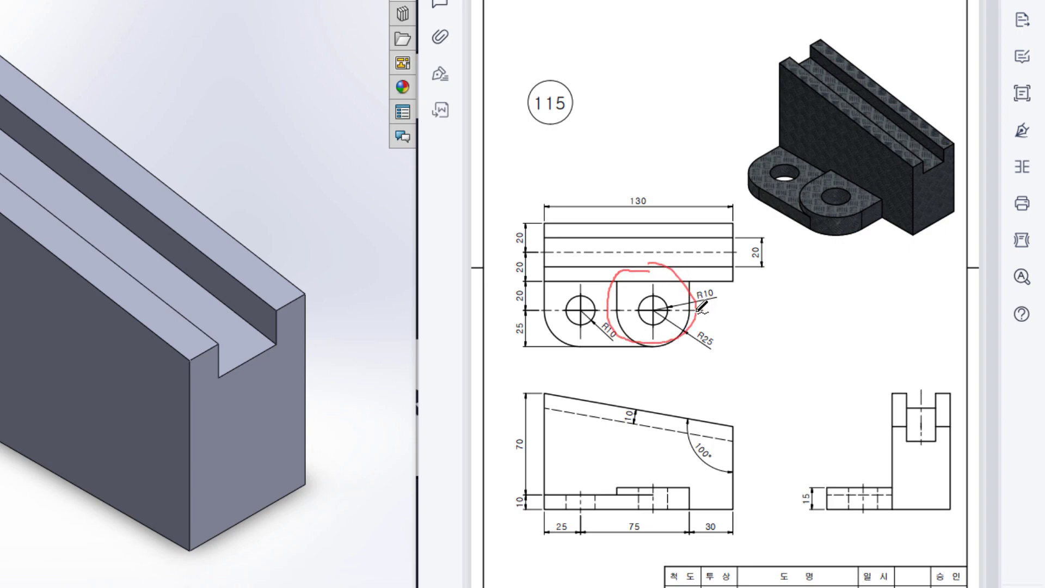
mouse_move(591, 261)
left_mouse_down()
mouse_move(603, 299)
mouse_move(607, 279)
mouse_move(731, 278)
left_mouse_up()
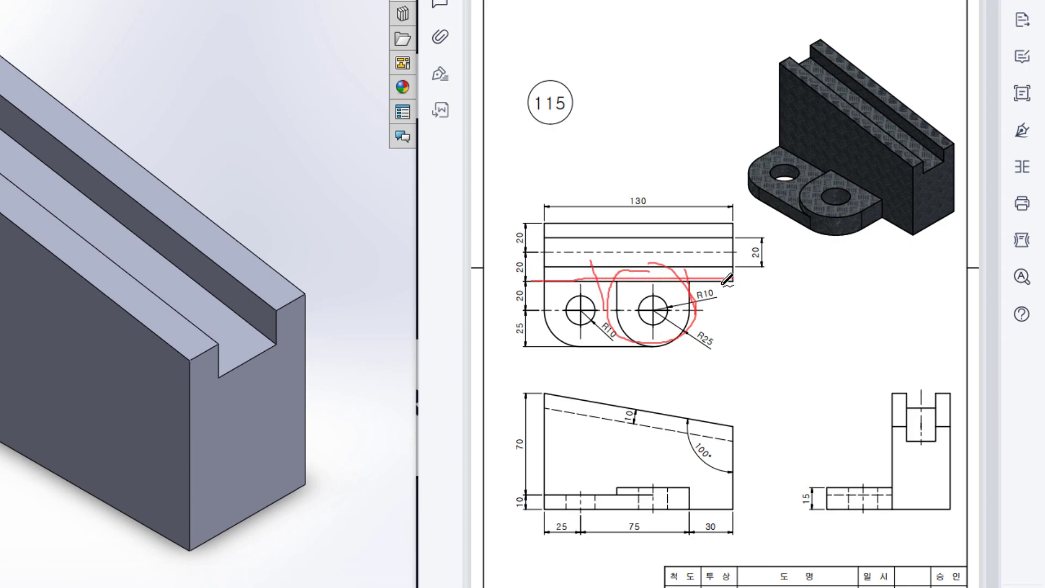
key("ctrl+z")
key("ctrl+z")
key("ctrl+z")
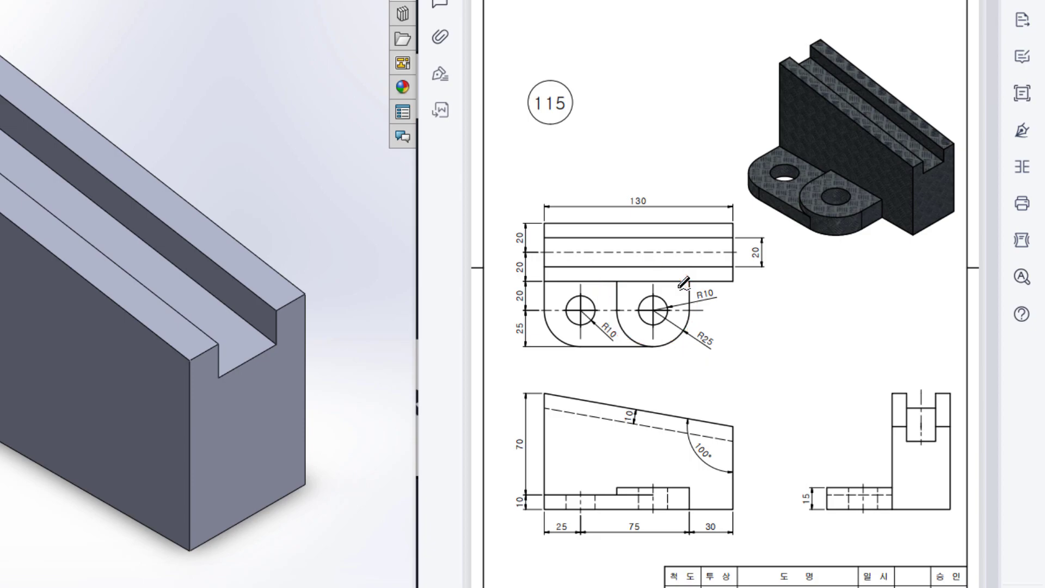
mouse_move(618, 287)
left_mouse_down()
mouse_move(614, 329)
mouse_move(653, 348)
mouse_move(680, 284)
left_mouse_up()
key("ctrl+z")
mouse_move(714, 282)
left_mouse_down()
mouse_move(691, 303)
mouse_move(707, 285)
left_mouse_up()
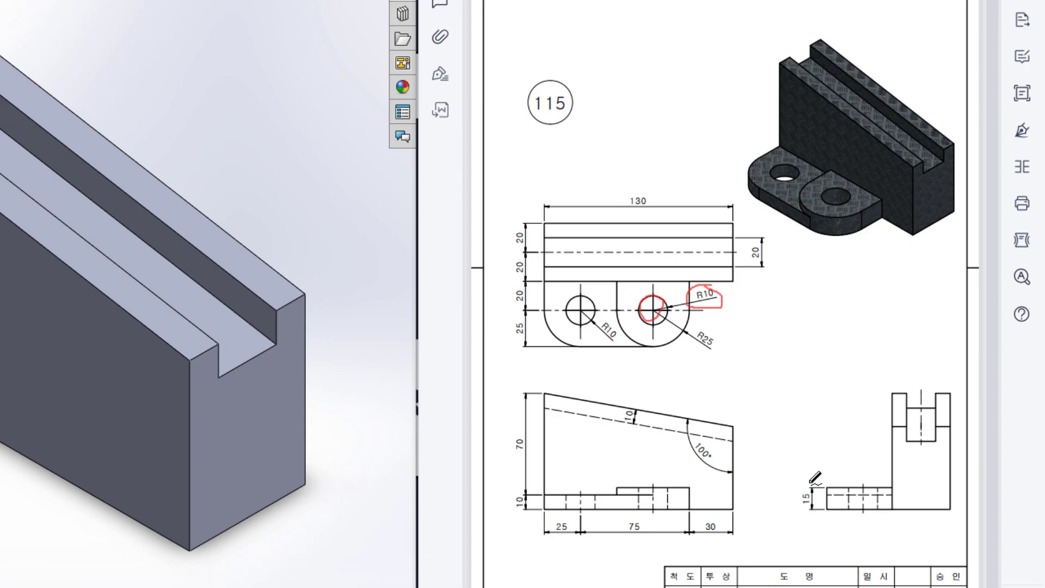
mouse_move(912, 398)
left_mouse_down()
mouse_move(913, 460)
mouse_move(827, 429)
left_mouse_up()
key("ctrl+z")
mouse_move(814, 475)
left_mouse_down()
mouse_move(801, 496)
mouse_move(811, 472)
left_mouse_up()
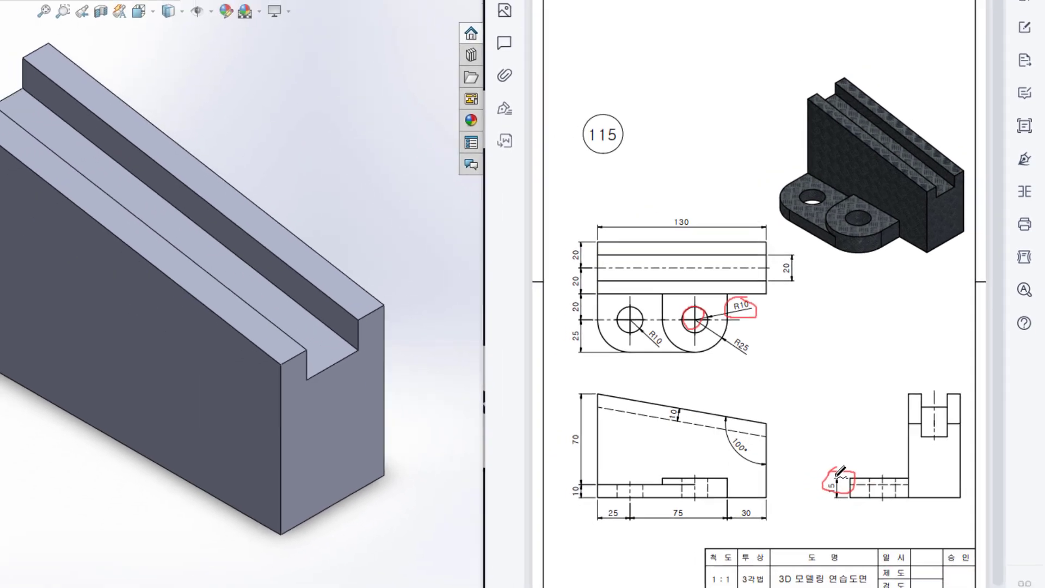
key("ctrl+z")
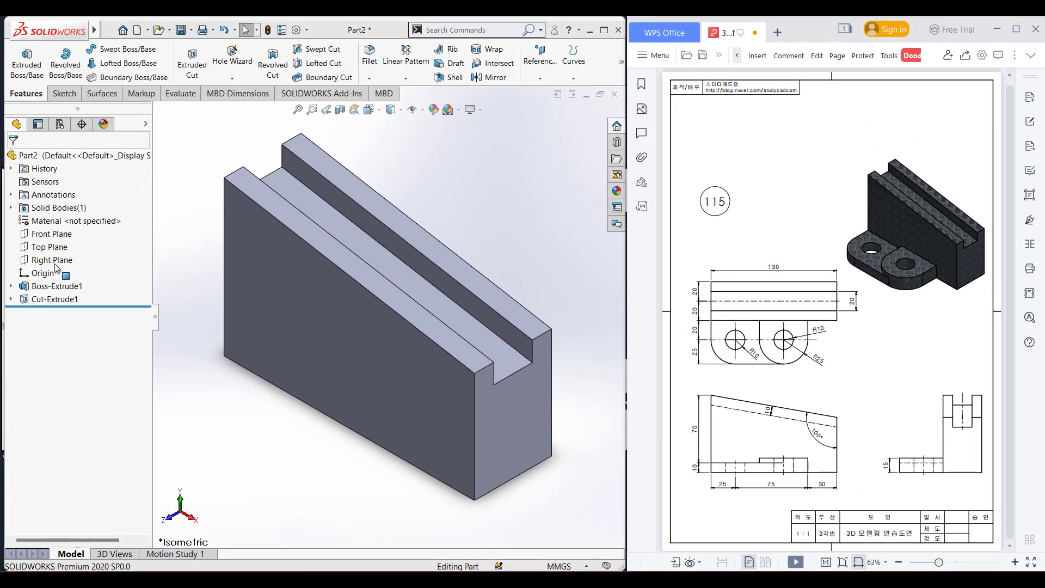
Start a sketch on the Top Plane and draw a 50 mm diameter circle in front of the block's long edge.
left_click(49, 247)
right_click(49, 247)
left_click(68, 232)
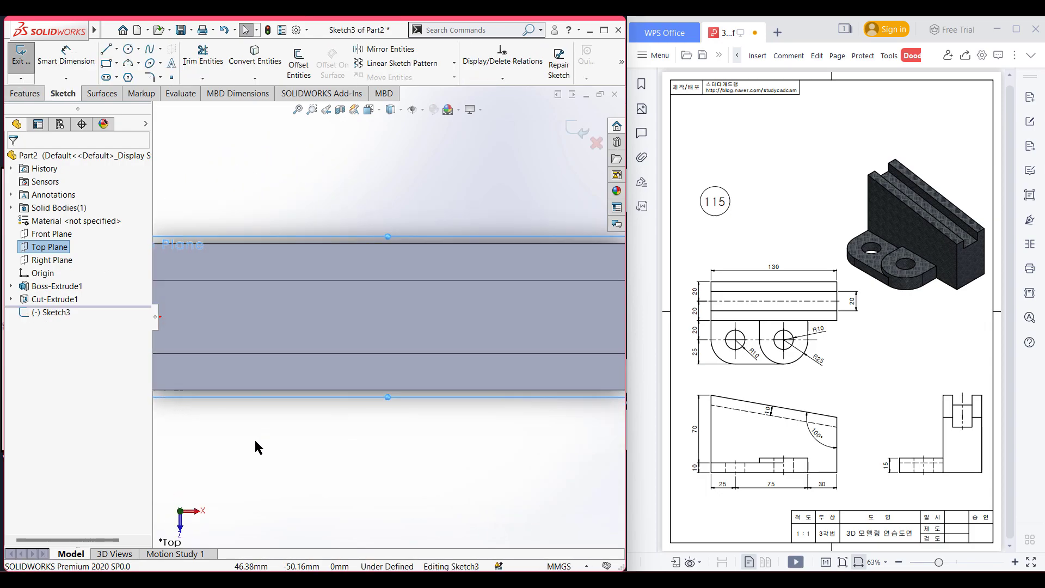
left_click(128, 49)
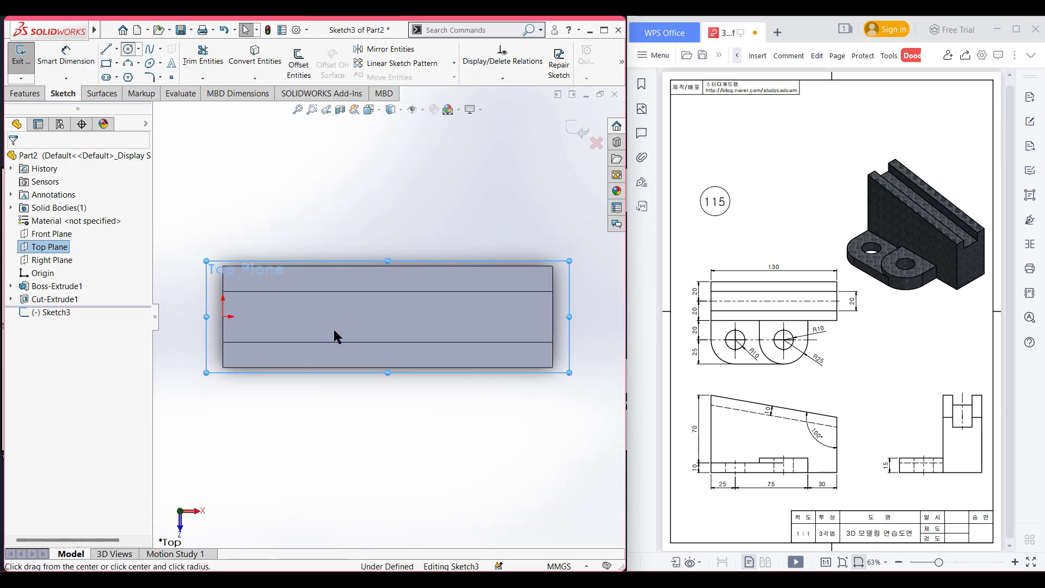
left_click(416, 436)
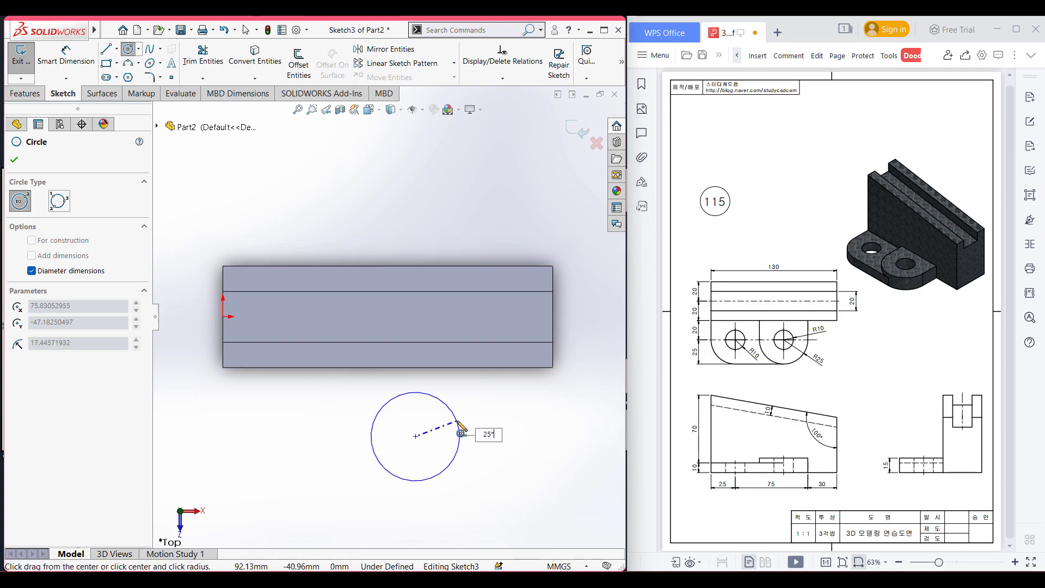
key("Return")
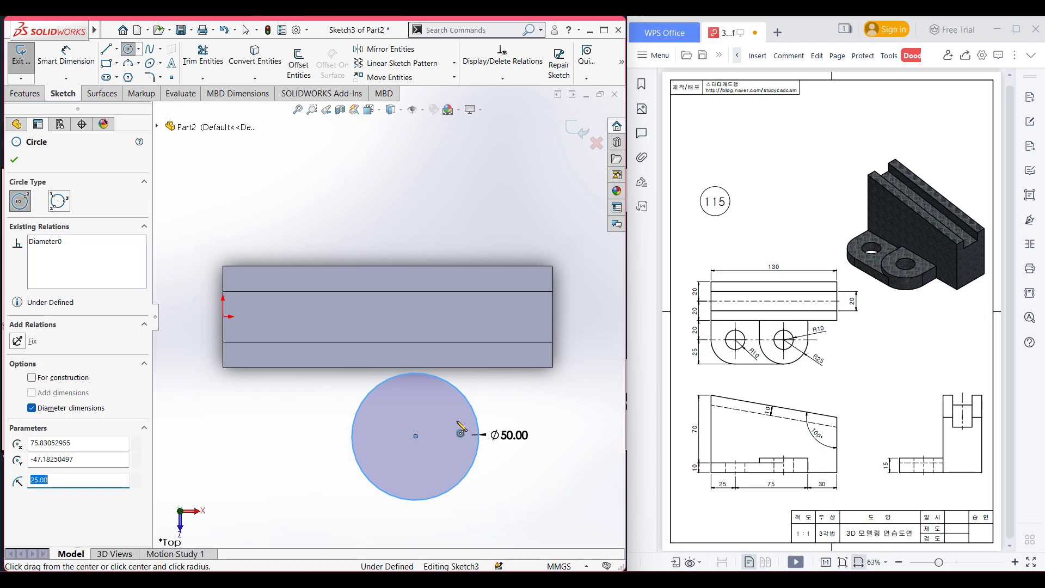
key("Escape")
Dimension the circle centre's horizontal distance from the block's taller end as 25+75-25, giving 75 mm.
left_click(66, 61)
left_click(416, 436)
left_click(223, 357)
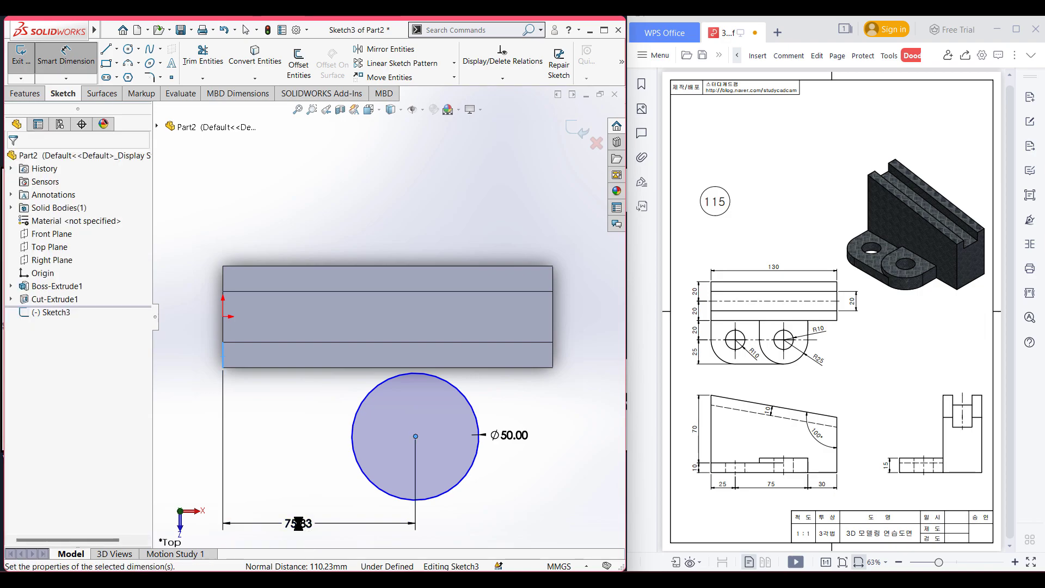
left_click(298, 523)
type("25+75-2")
key("Return")
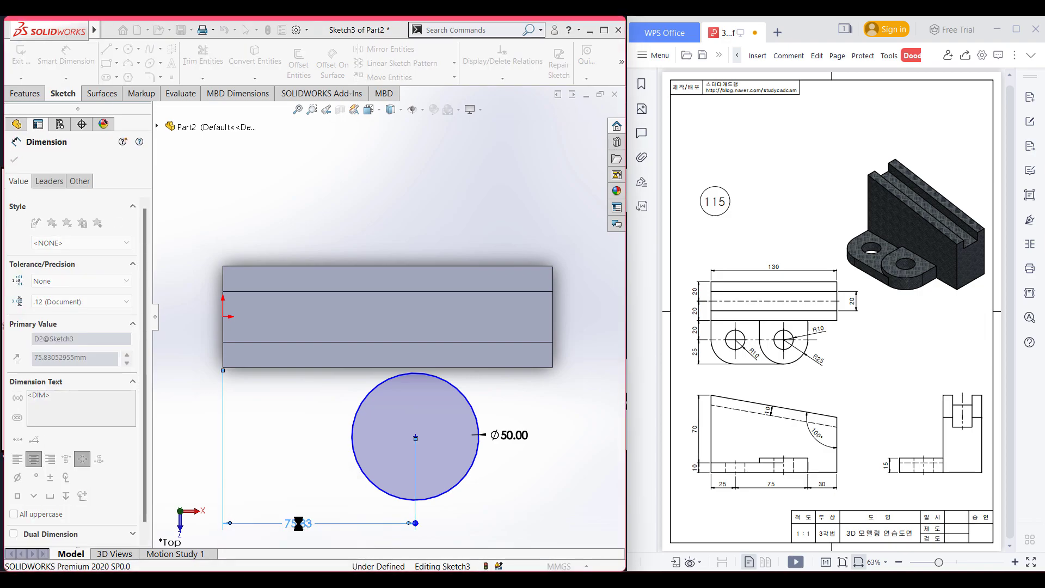
Dimension the circle centre 20 mm from the block's front long edge.
left_click(381, 376)
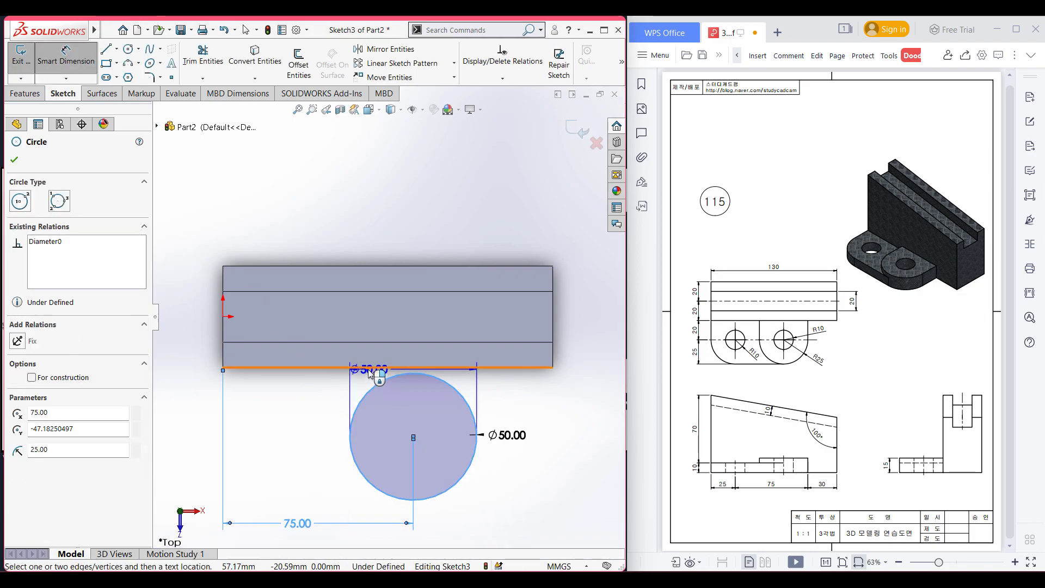
left_click(368, 369)
left_click(211, 402)
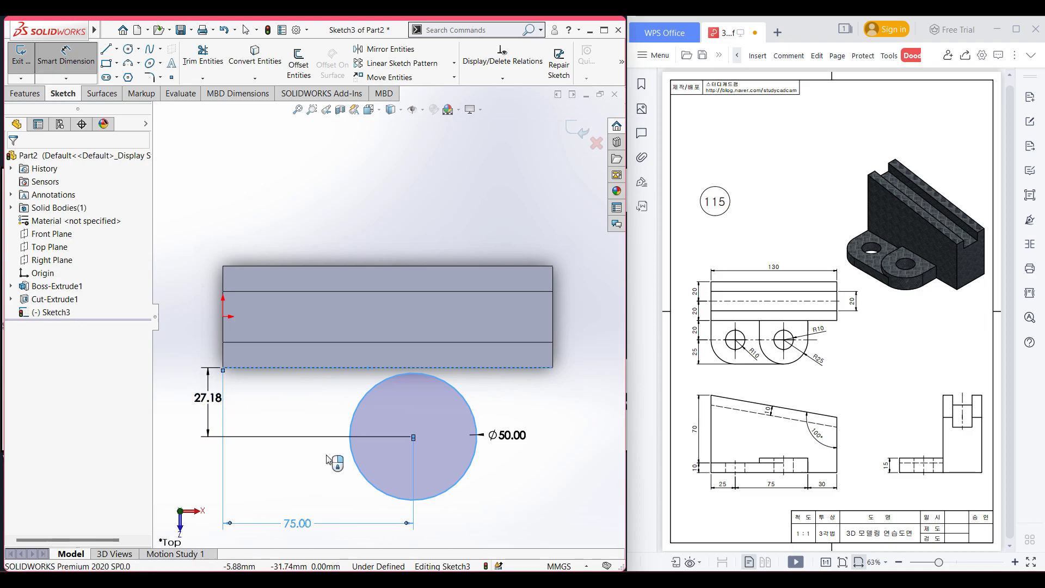
type("20")
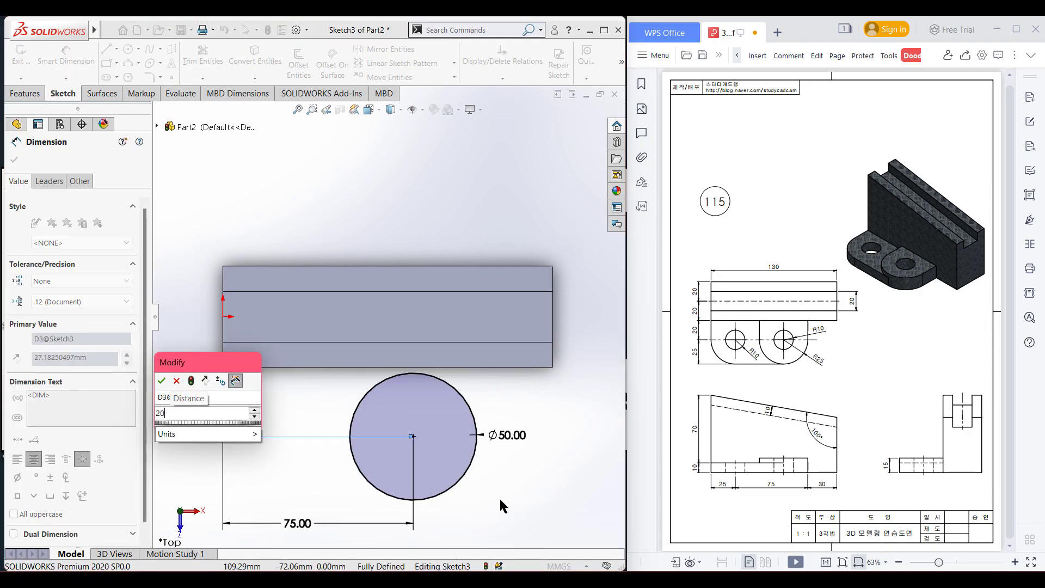
key("Return")
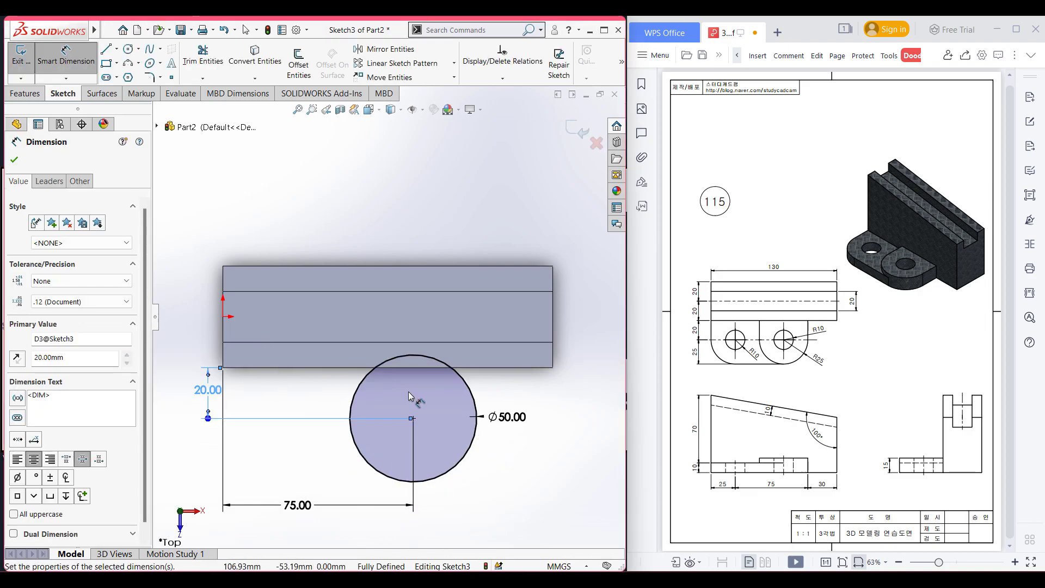
key("Escape")
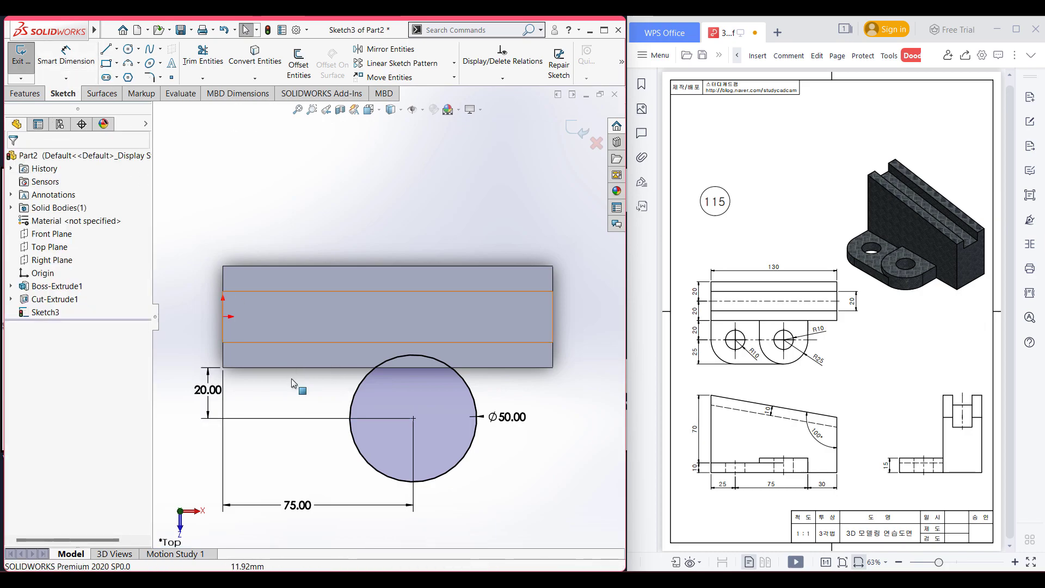
Convert the block's front long edge into the sketch and draw a vertical line from the circle's left quadrant to it.
left_click(278, 368)
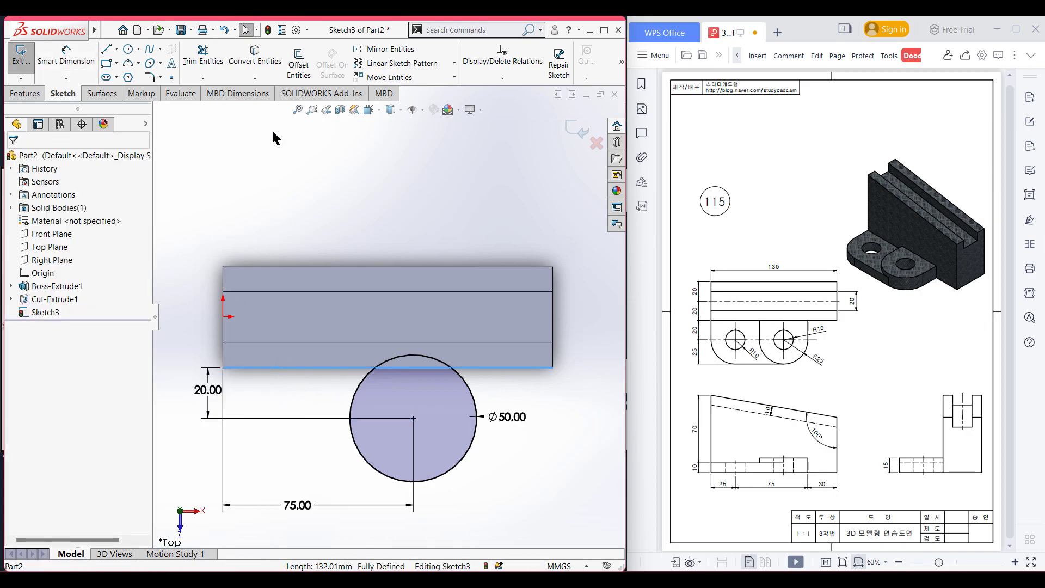
left_click(255, 58)
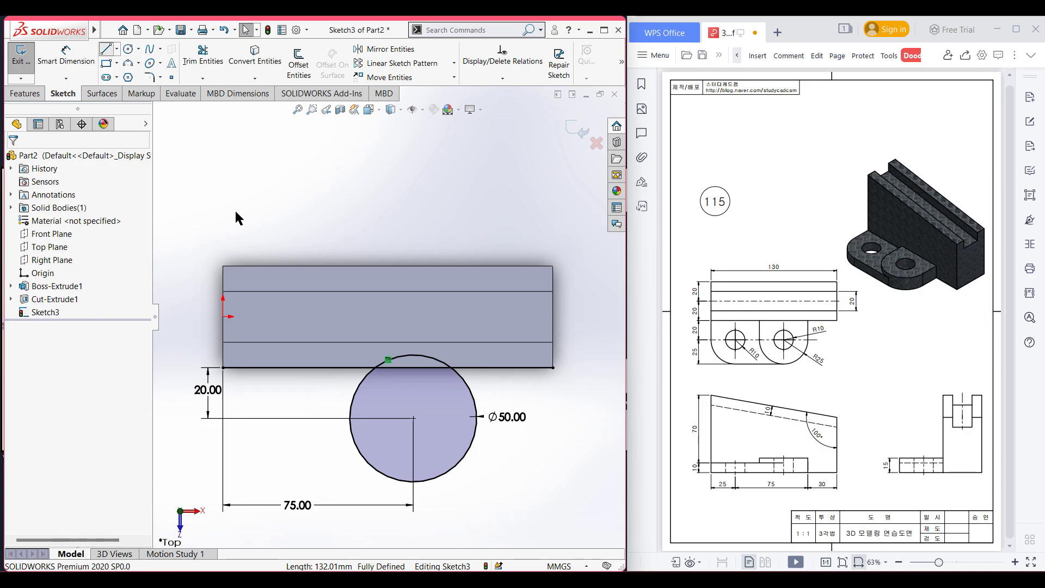
scroll(354, 415, "down", 3)
scroll(355, 414, "down", 3)
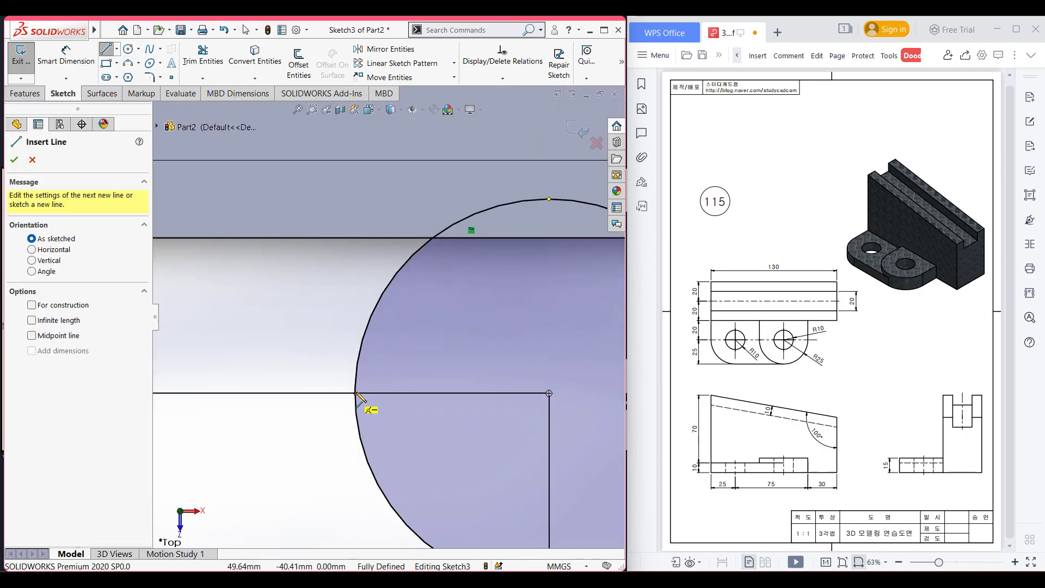
left_click(355, 393)
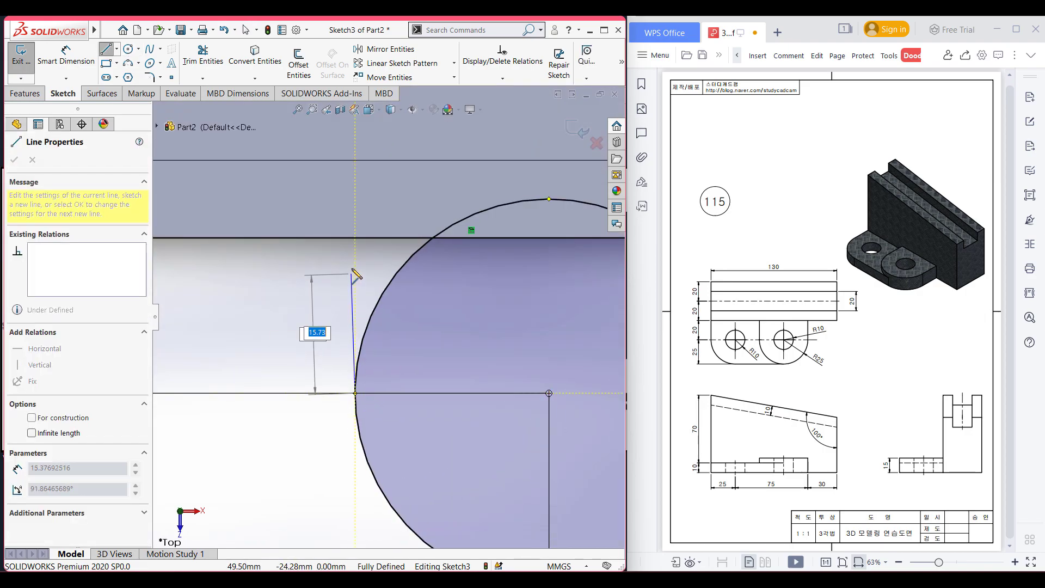
left_click(355, 238)
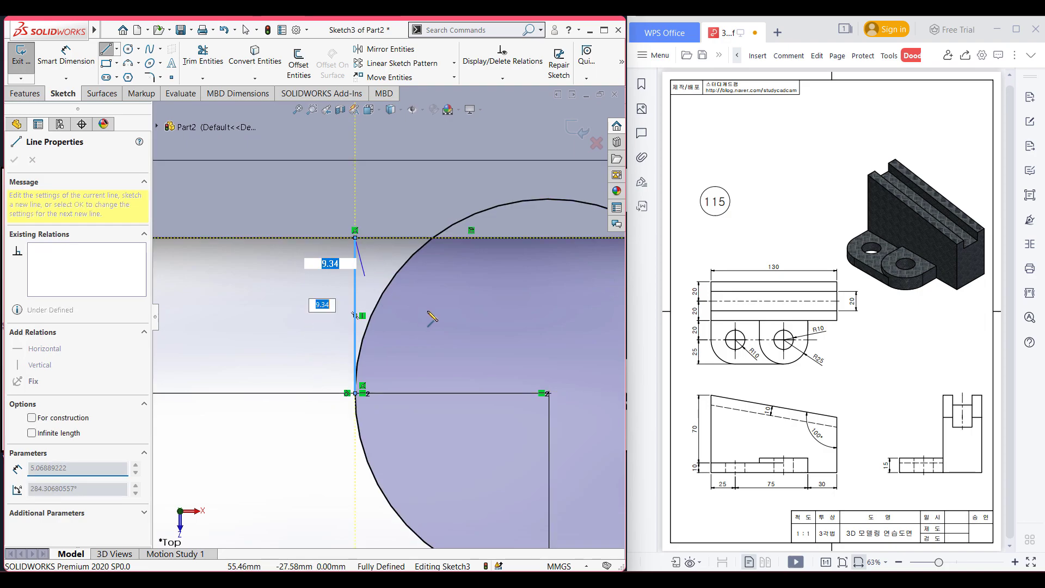
double_click(440, 312)
Draw a vertical line from the circle's right quadrant to the converted block edge.
scroll(466, 328, "up", 6)
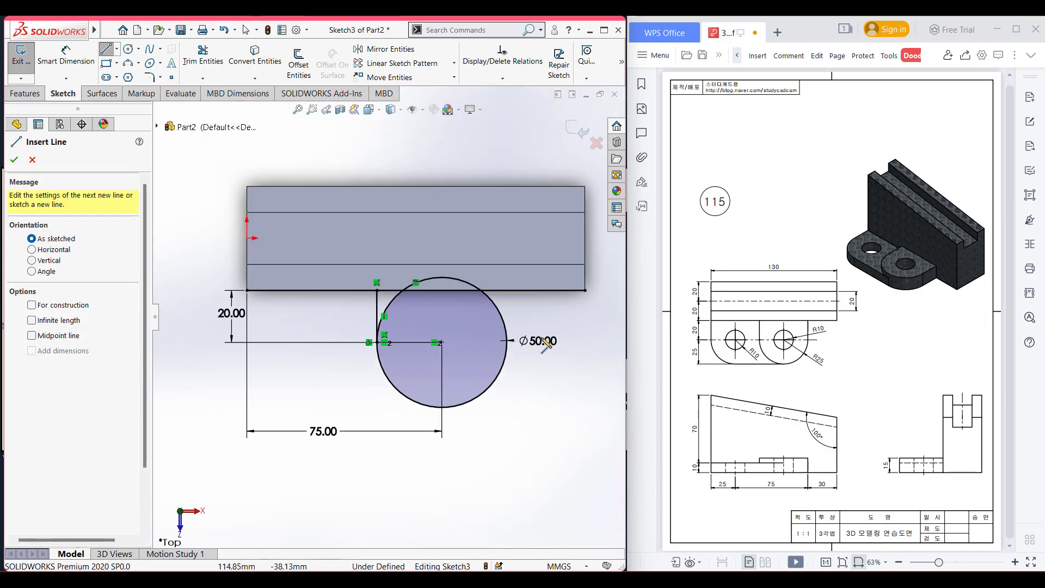
scroll(547, 349, "down", 4)
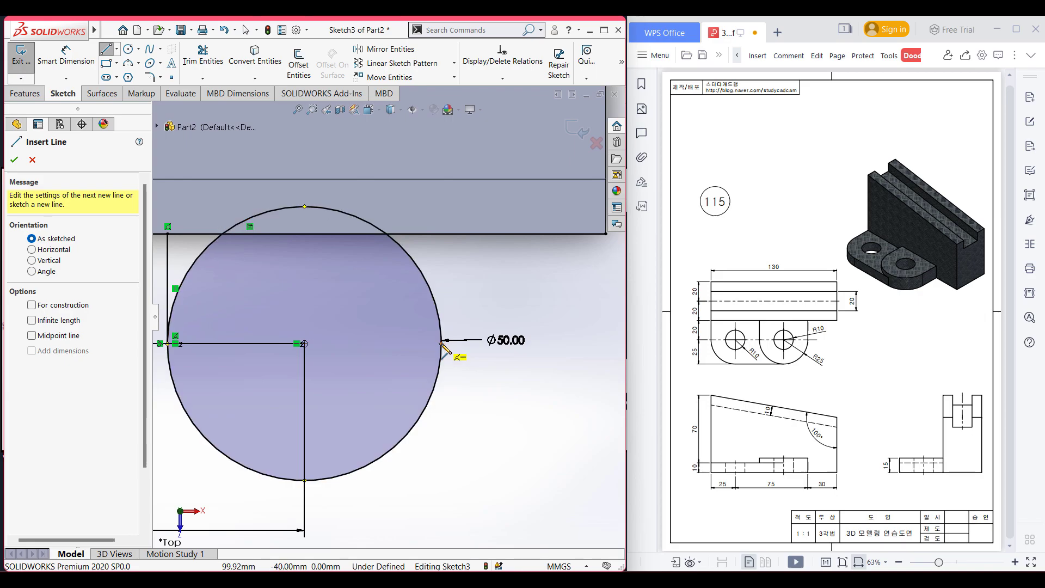
left_click(441, 342)
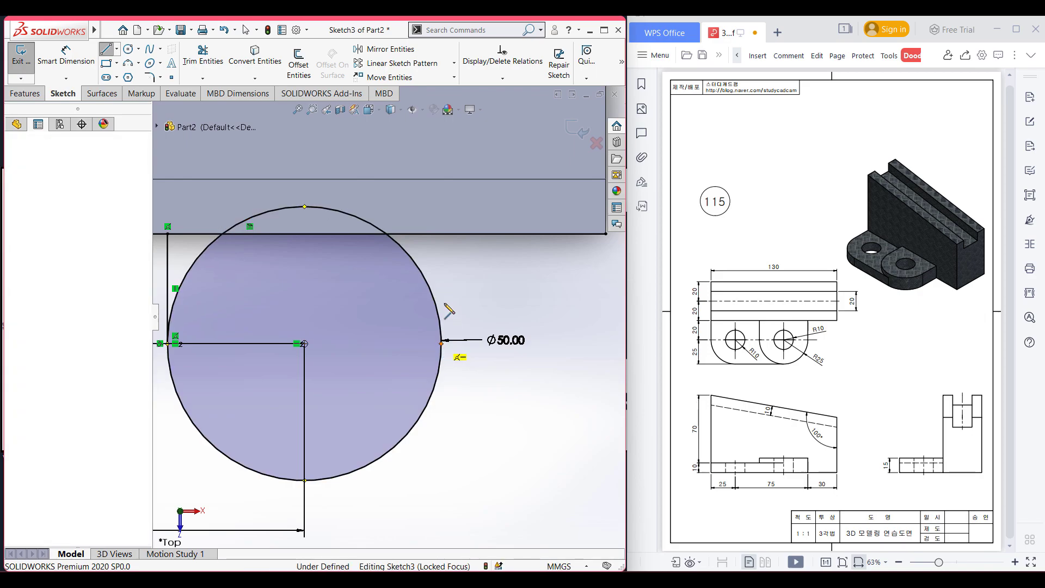
left_click(441, 234)
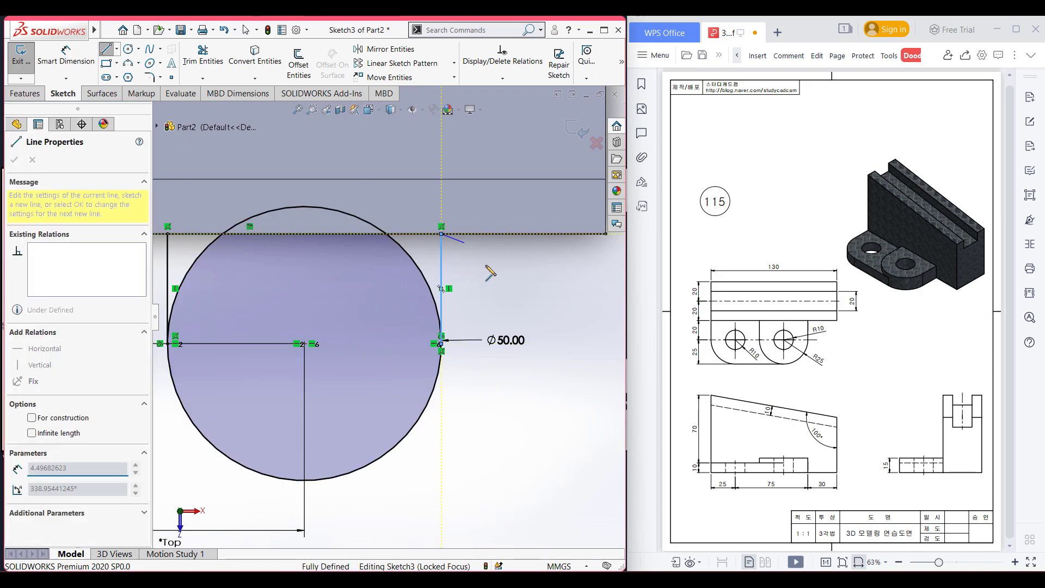
Trim the circle's arc nearest the block and the converted edge outside the two vertical lines to leave a U-shaped lug profile.
key("Escape")
right_click_drag(527, 295, 494, 321)
left_click_drag(419, 262, 378, 228)
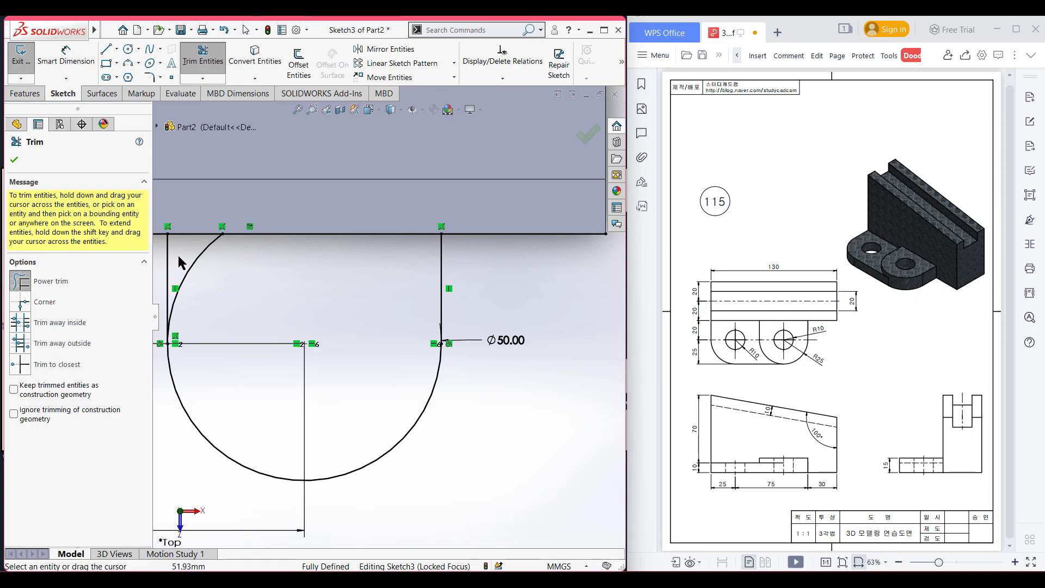
left_click_drag(184, 265, 205, 268)
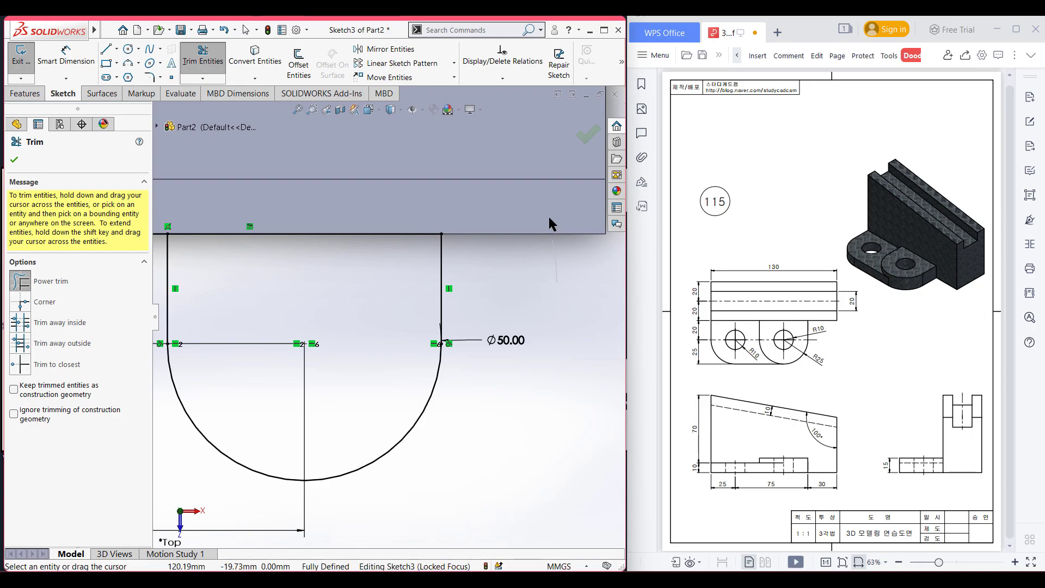
scroll(387, 316, "up", 5)
left_click_drag(260, 311, 272, 280)
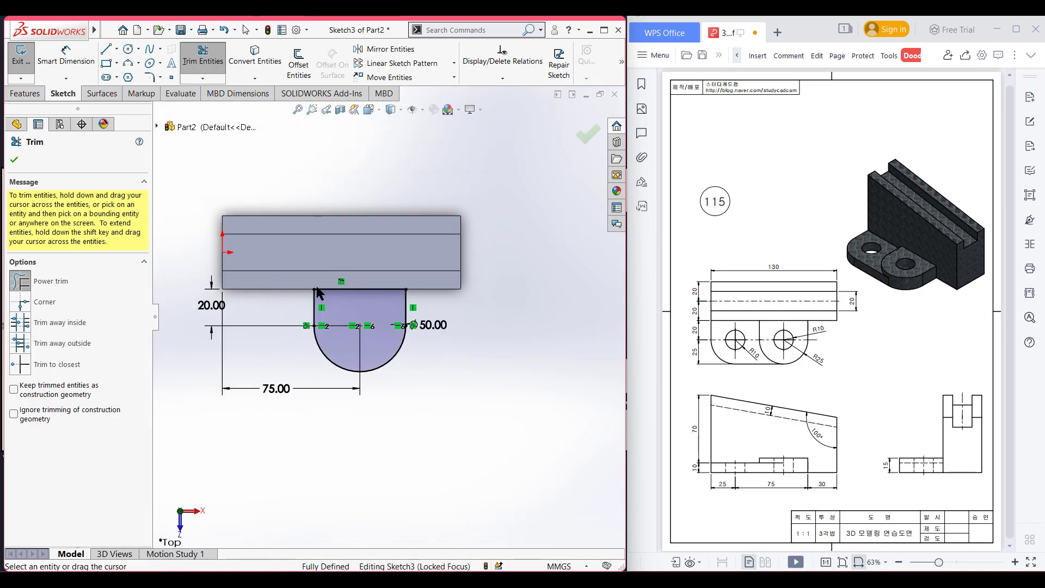
scroll(347, 329, "down", 8)
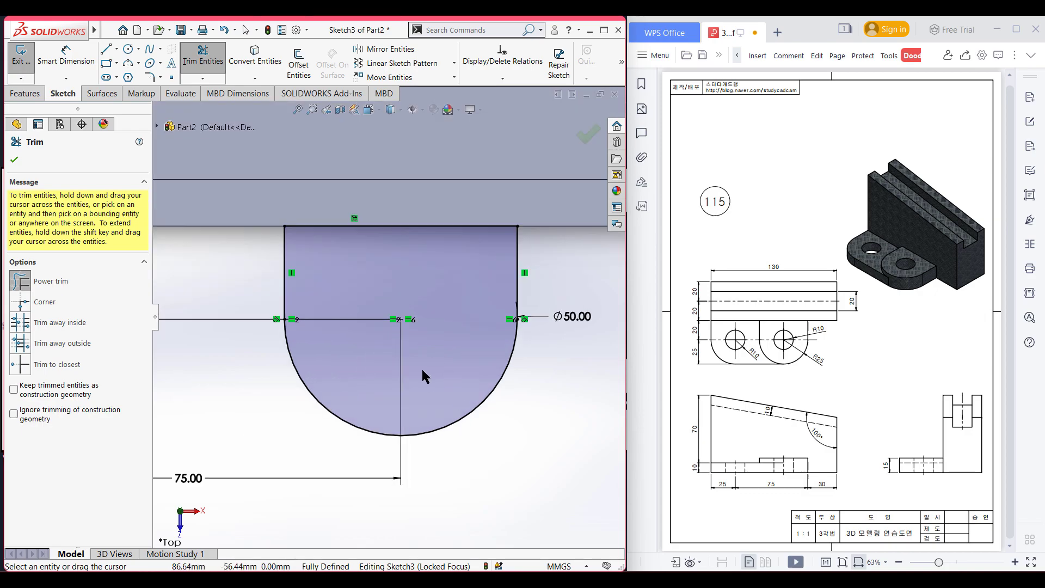
Draw a 10 mm diameter circle centred on the lug's arc centre.
left_click(128, 49)
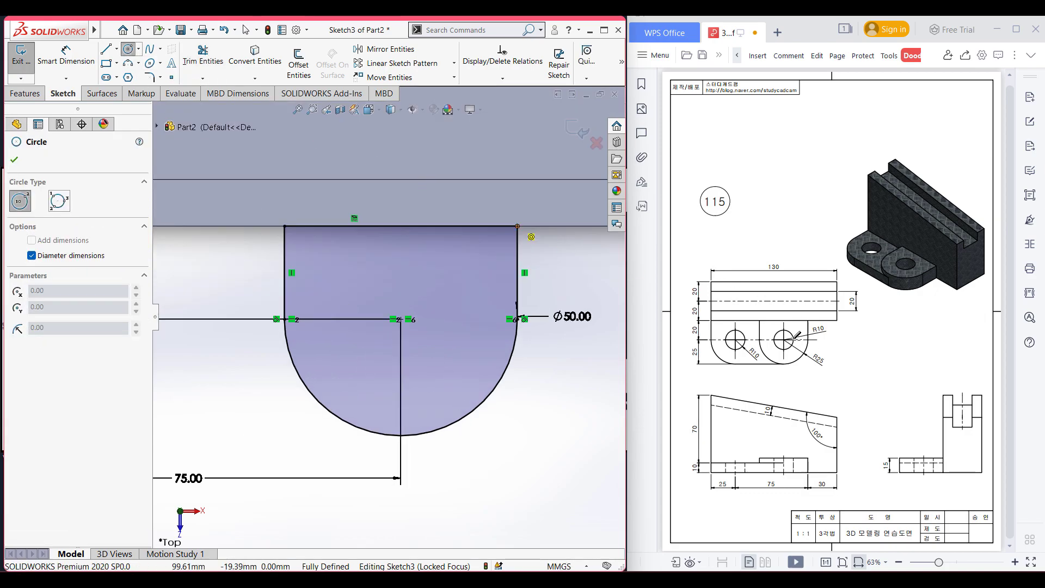
left_click_drag(775, 331, 784, 347)
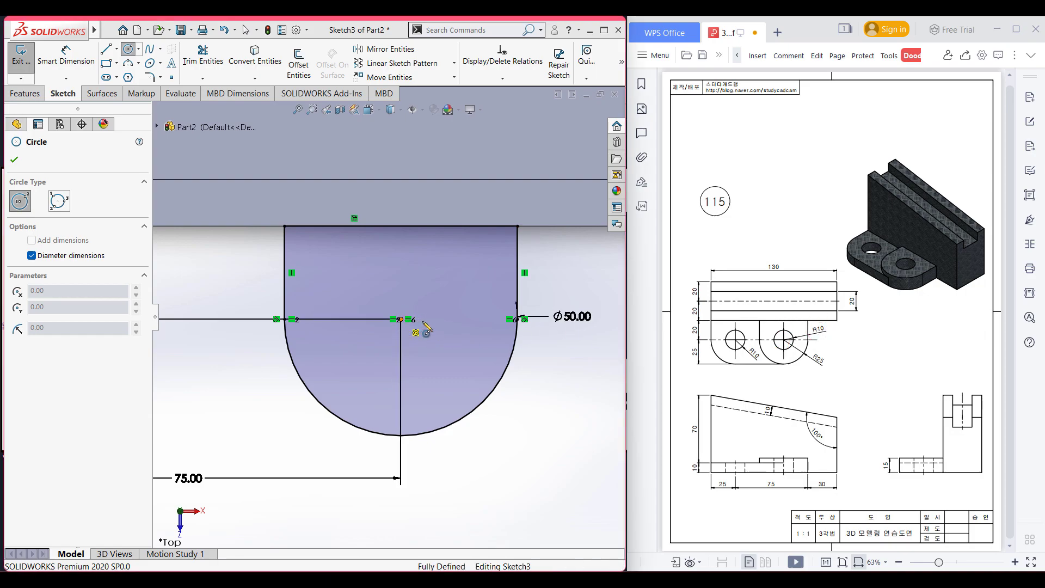
left_click(401, 320)
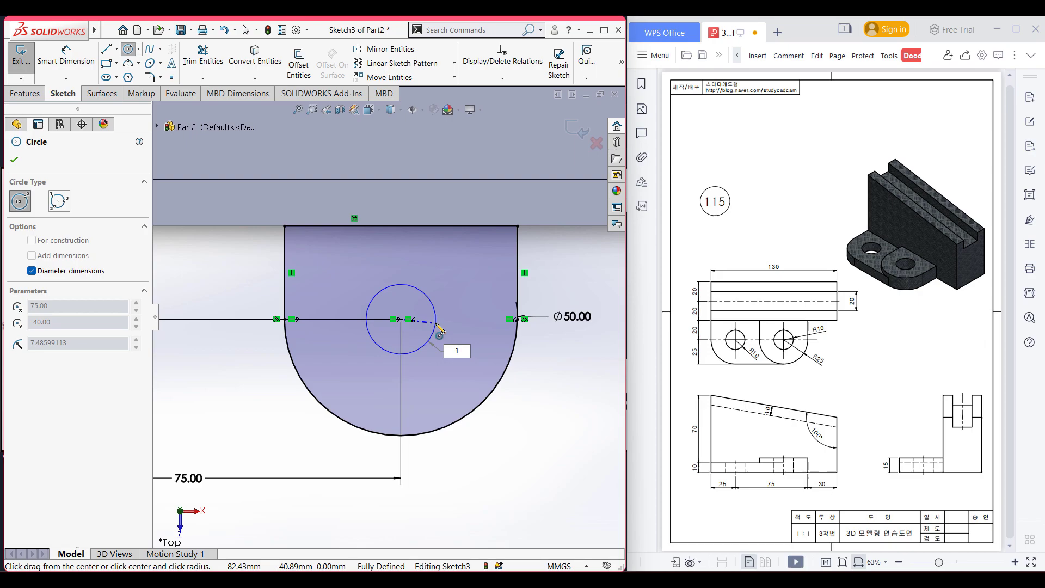
key("Return")
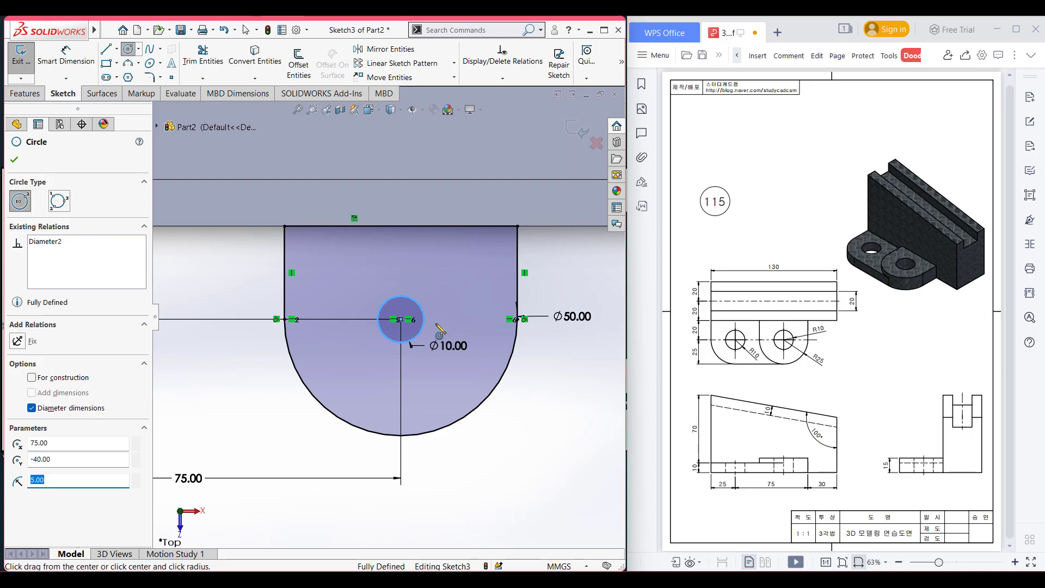
key("Escape")
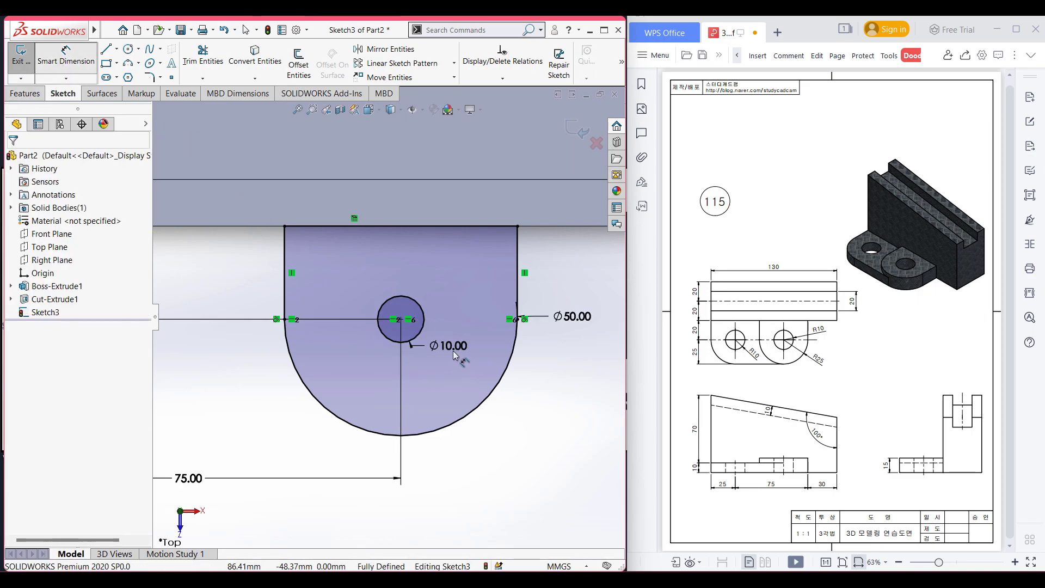
Set the lug hole circle's diameter to 20 mm.
double_click(449, 346)
type("10")
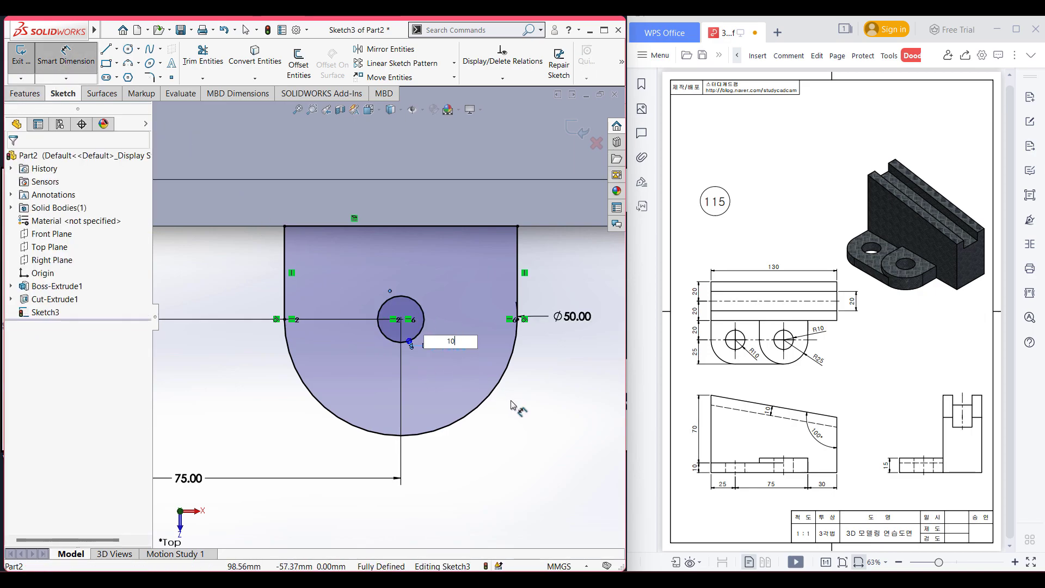
key("BackSpace")
key("BackSpace")
type("20")
key("Return")
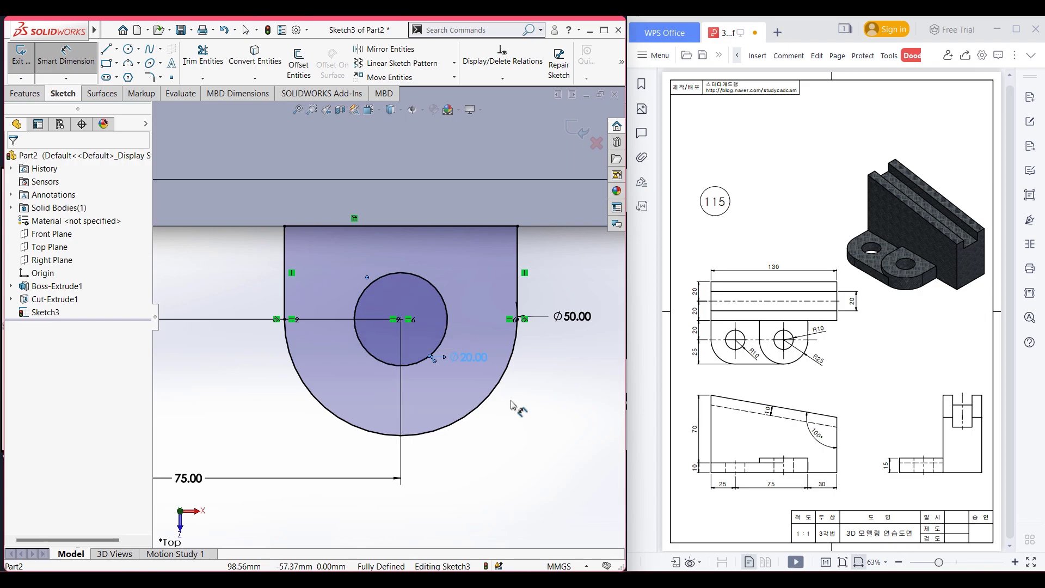
Extrude the lug profile with its hole 15 mm upwards from the sketch plane, merged with the block.
left_click(297, 289)
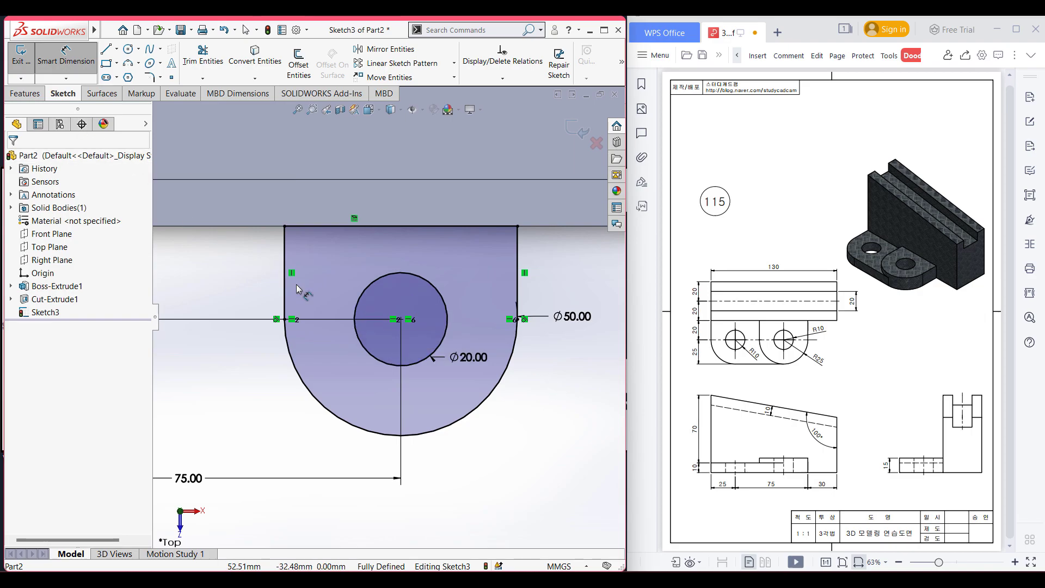
key("ctrl+7")
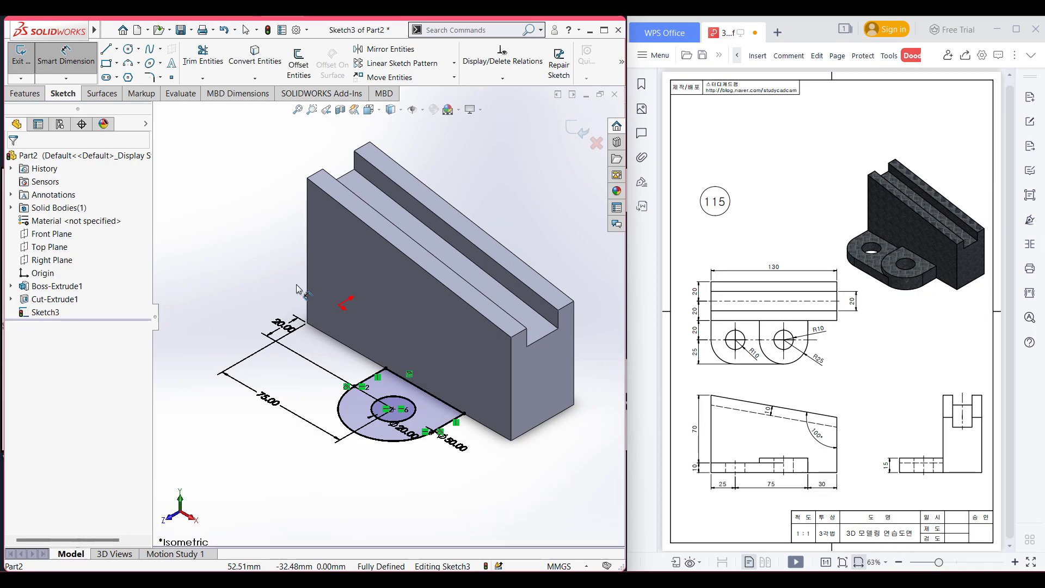
left_click(32, 93)
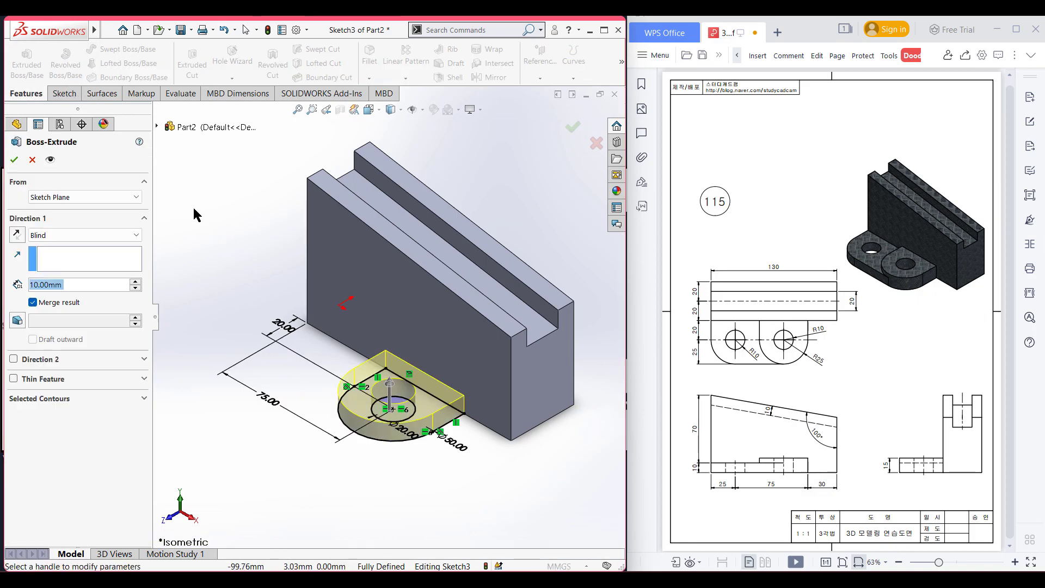
type("15")
key("Return")
key("Return")
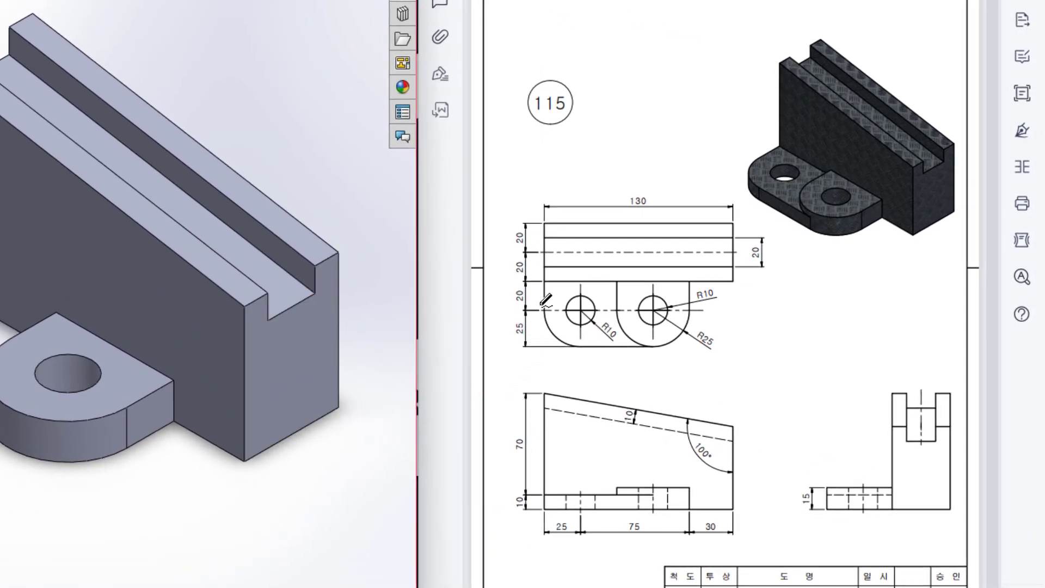
mouse_move(545, 282)
left_mouse_down()
mouse_move(546, 327)
mouse_move(653, 348)
mouse_move(657, 285)
mouse_move(545, 283)
left_mouse_up()
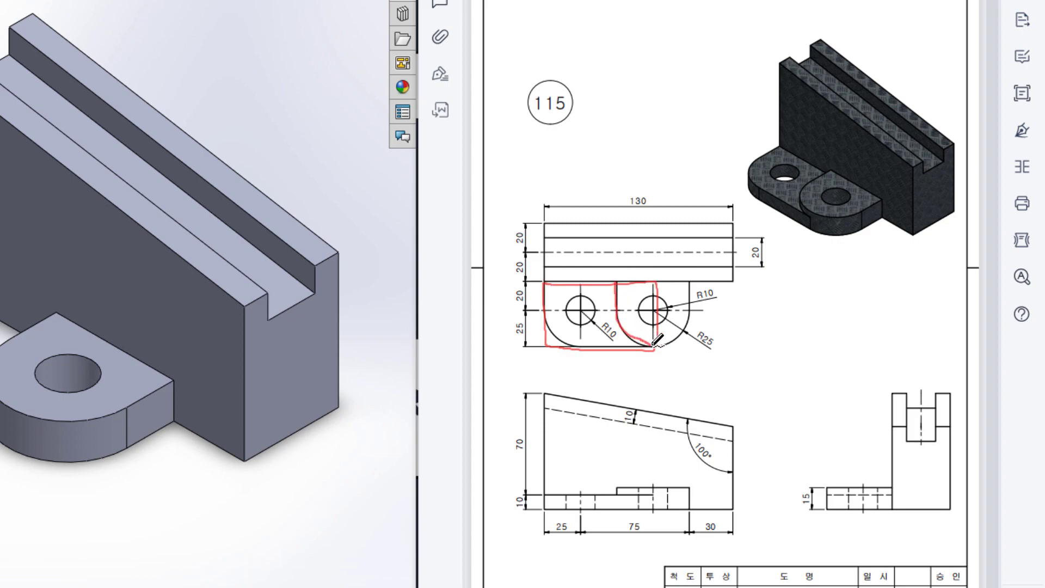
left_click_drag(643, 275, 655, 342)
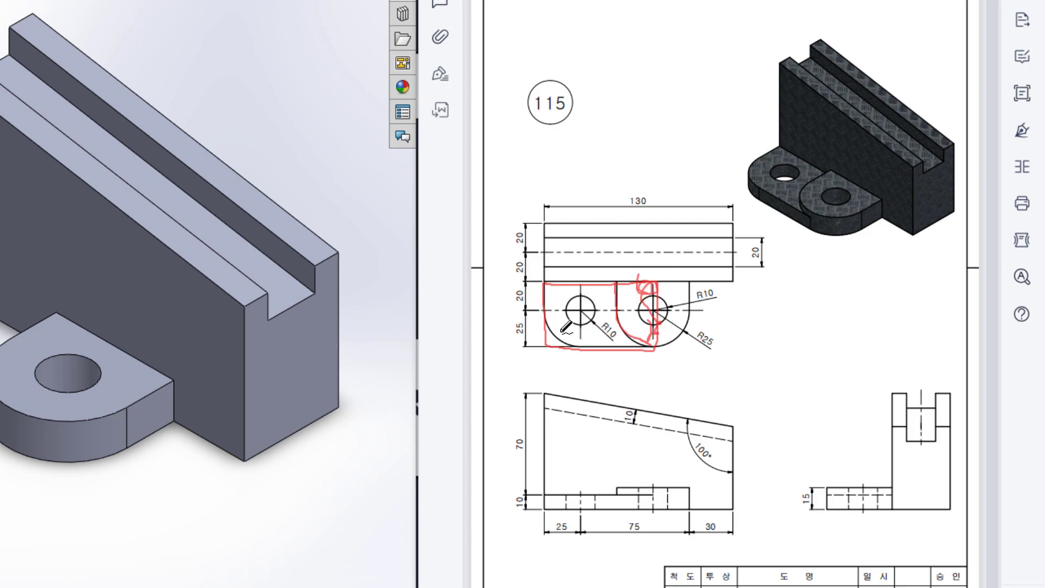
left_click_drag(546, 309, 570, 344)
left_click_drag(574, 317, 599, 305)
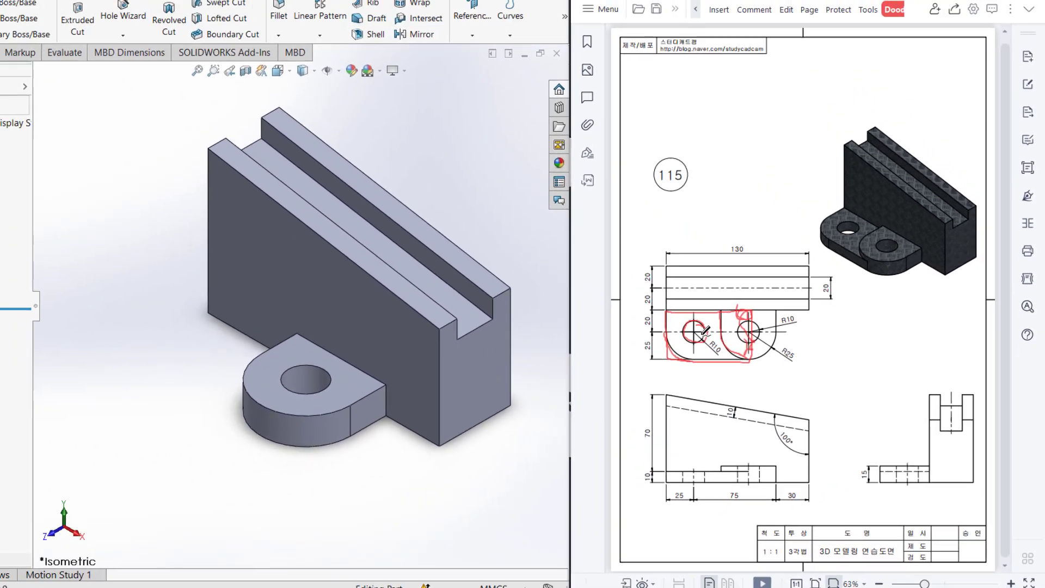
key("Escape")
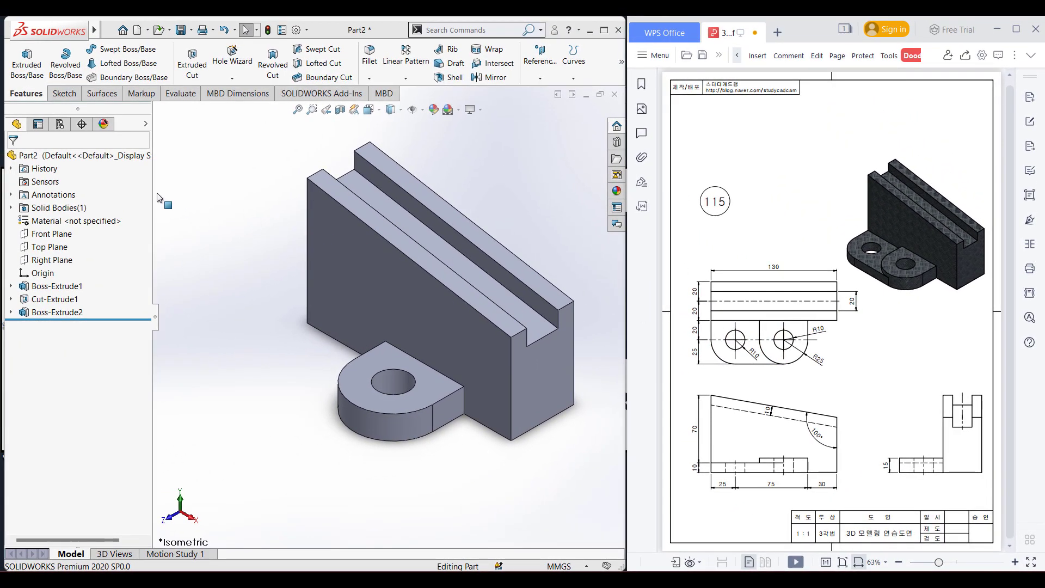
Start a sketch on the Top Plane and draw a rectangle from the block's front corner at the taller end to the lug arc's outermost point.
right_click(57, 247)
key("Escape")
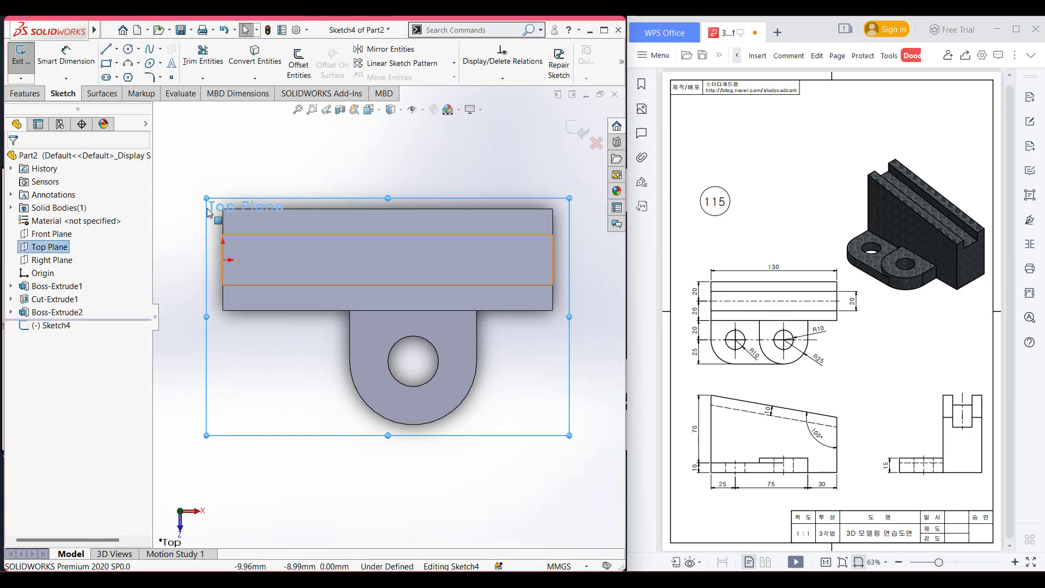
left_click(106, 62)
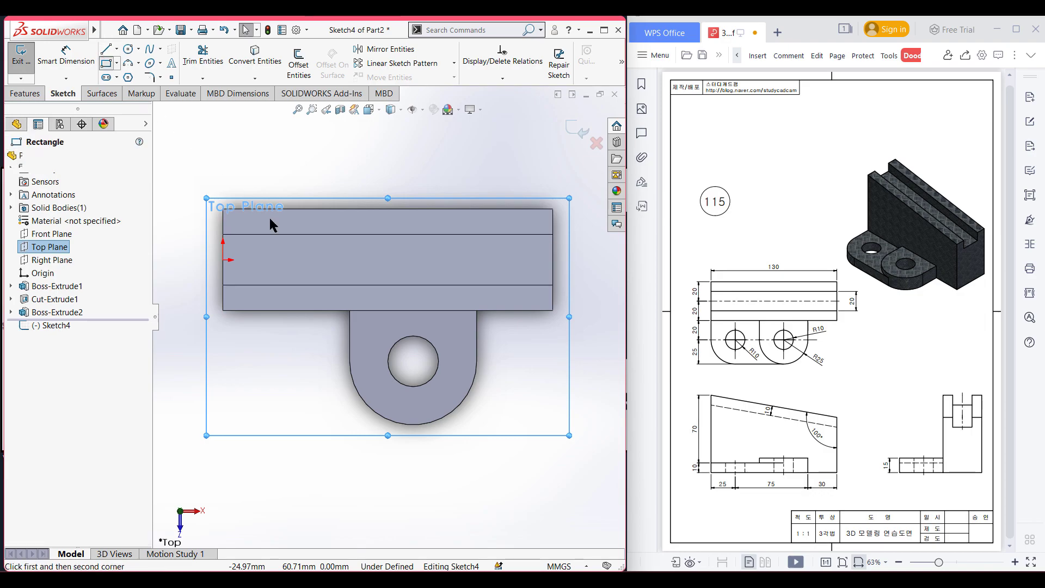
left_click(223, 310)
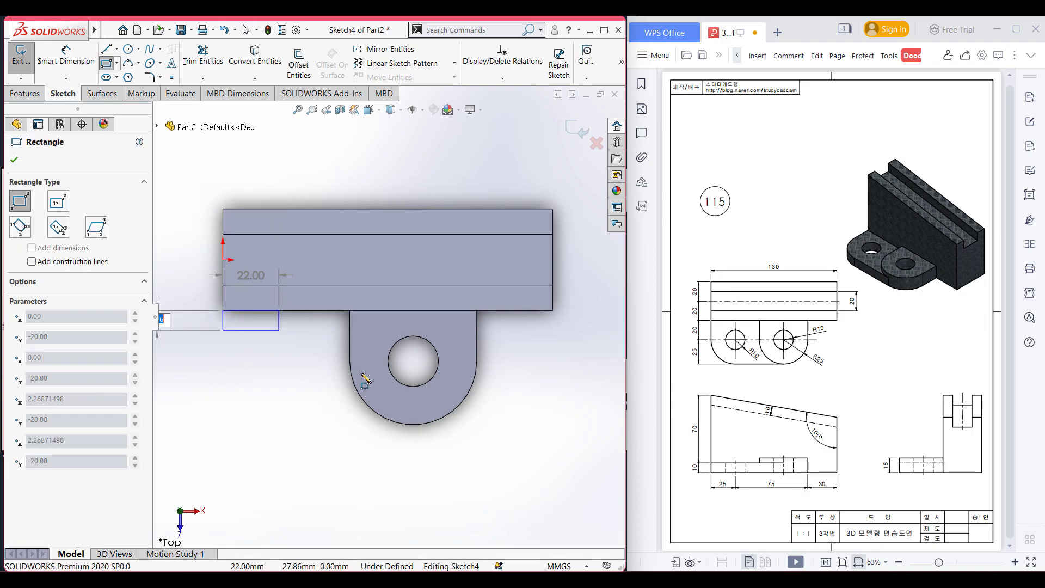
left_click(412, 425)
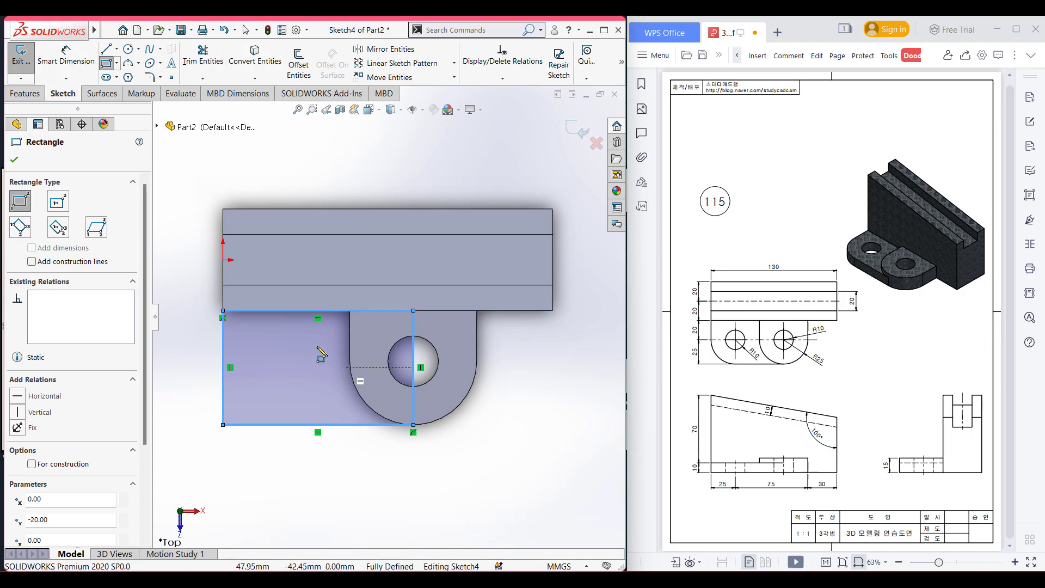
left_click(11, 160)
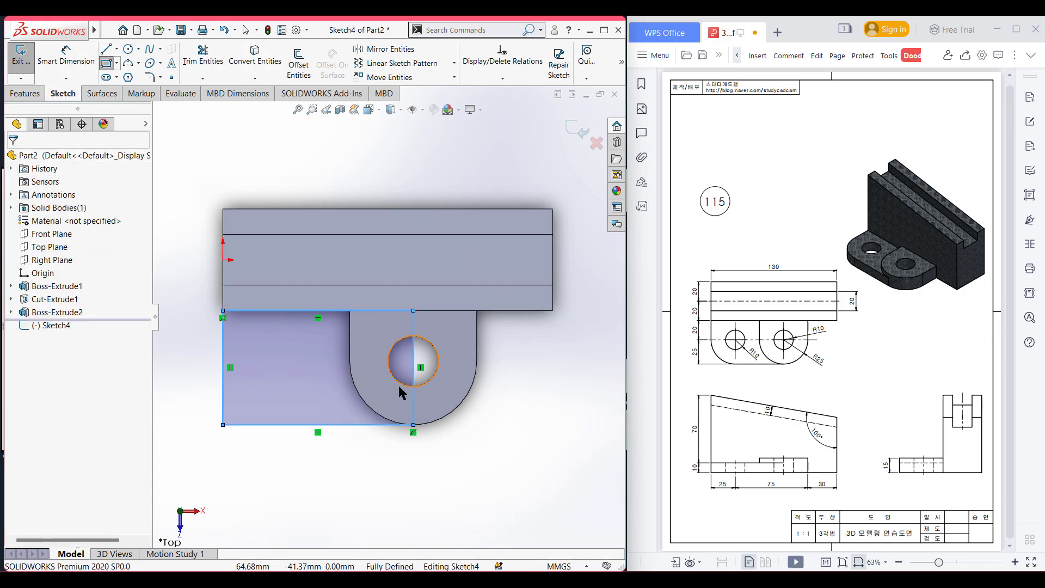
Convert the lug's adjacent straight edge and arc into the sketch and trim away everything overlapping the existing lug.
left_click(350, 361)
left_click(365, 402, "ctrl")
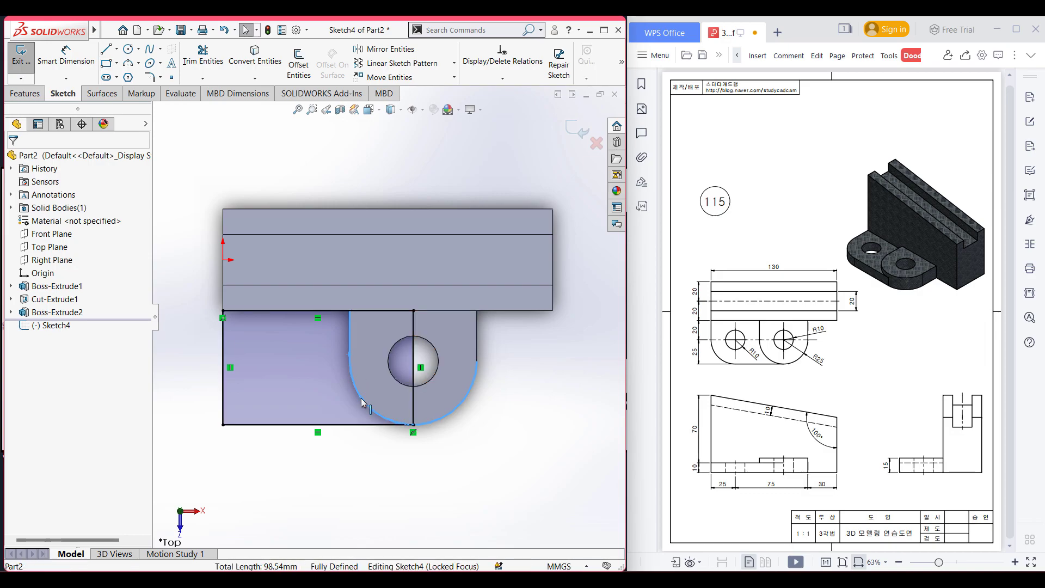
left_click(275, 59)
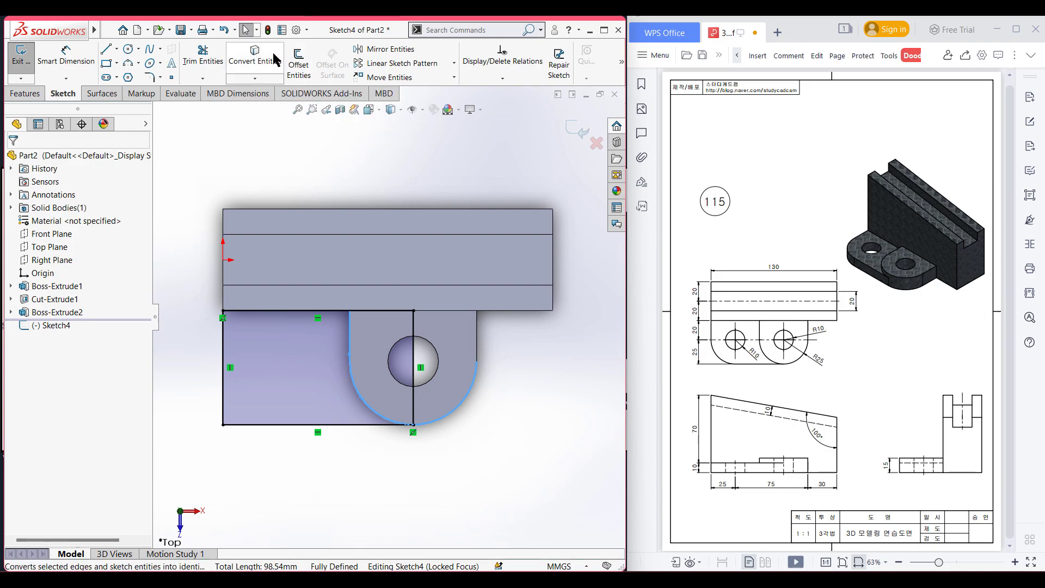
mouse_move(528, 413)
right_mouse_down()
mouse_move(530, 435)
mouse_move(500, 453)
right_mouse_up()
mouse_move(499, 453)
left_mouse_down()
mouse_move(384, 338)
mouse_move(380, 296)
mouse_move(359, 329)
left_mouse_up()
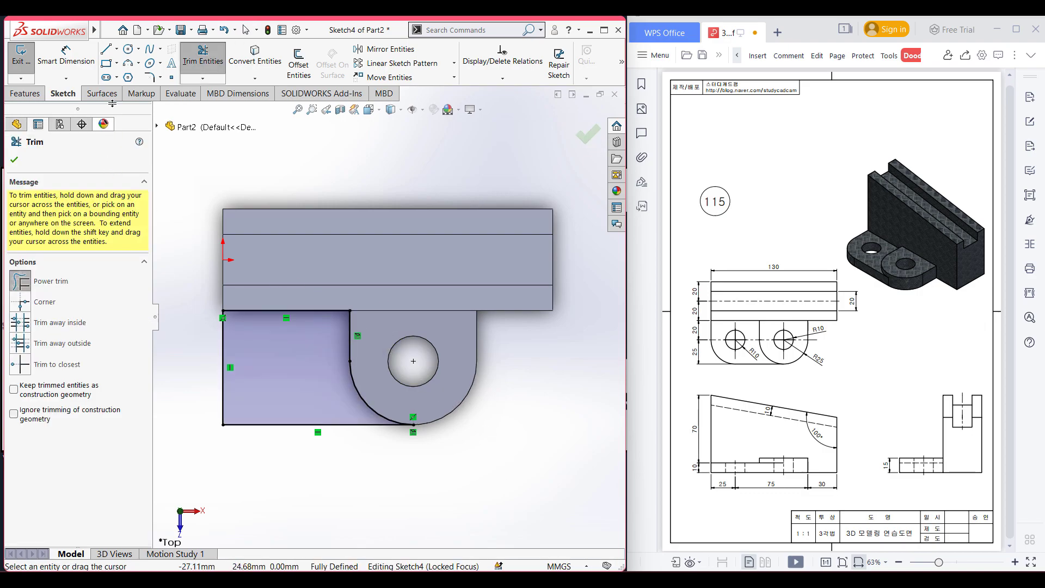
Round the profile's outer corner at the block's taller end with a 25 mm sketch fillet.
left_click(149, 73)
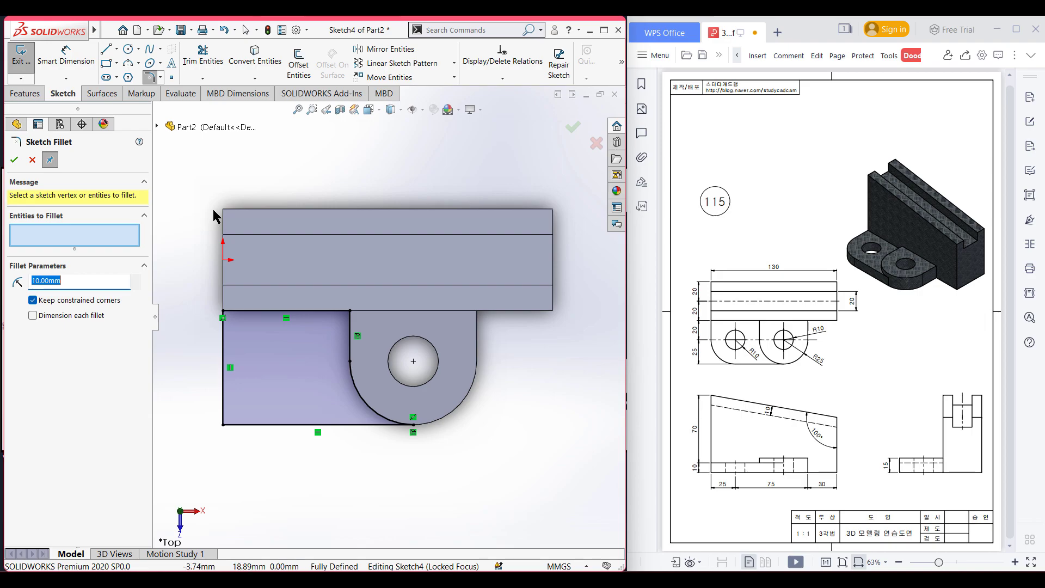
mouse_move(810, 338)
left_mouse_down()
mouse_move(797, 359)
mouse_move(818, 354)
left_mouse_up()
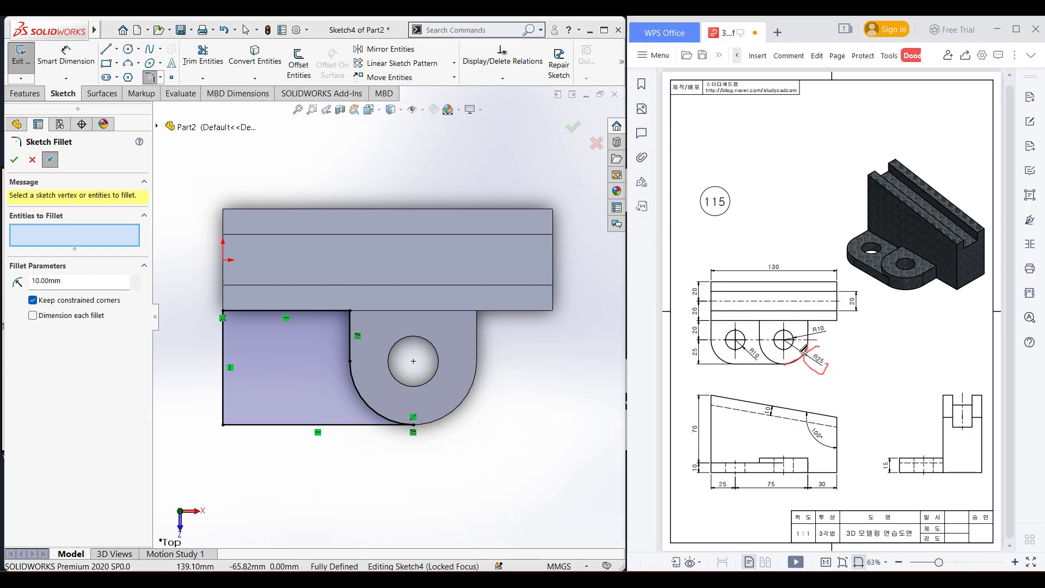
mouse_move(709, 342)
left_mouse_down()
mouse_move(715, 365)
mouse_move(700, 359)
left_mouse_up()
mouse_move(711, 488)
left_mouse_down()
mouse_move(737, 491)
mouse_move(736, 479)
left_mouse_up()
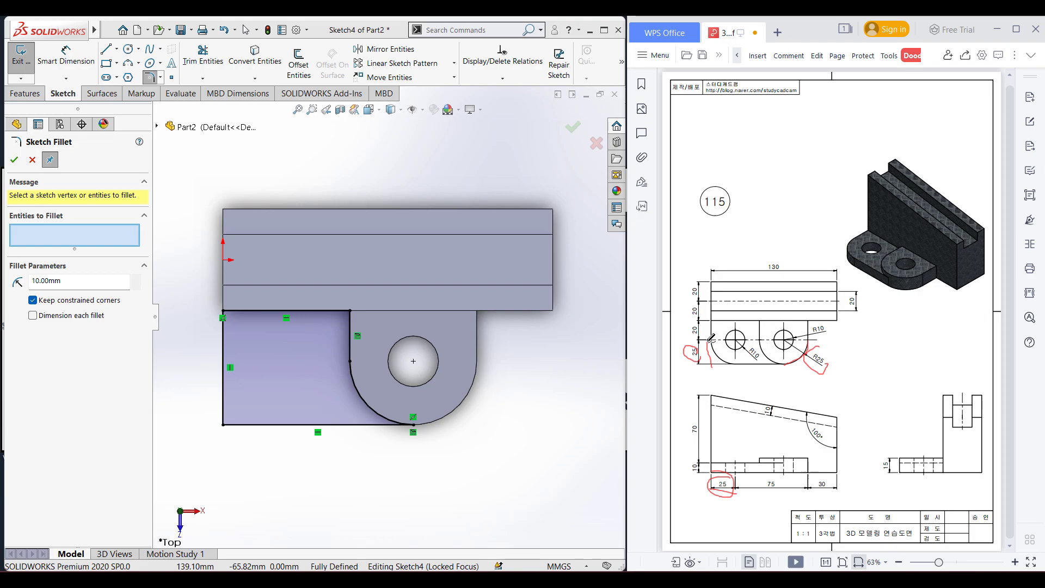
left_click_drag(713, 343, 738, 359)
left_click(75, 280)
type("25")
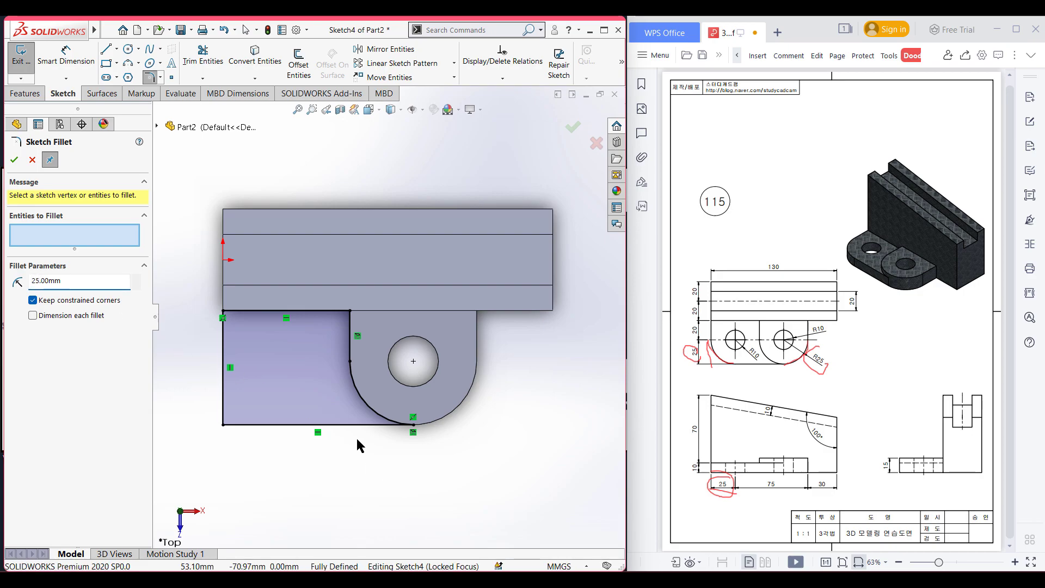
left_click(224, 426)
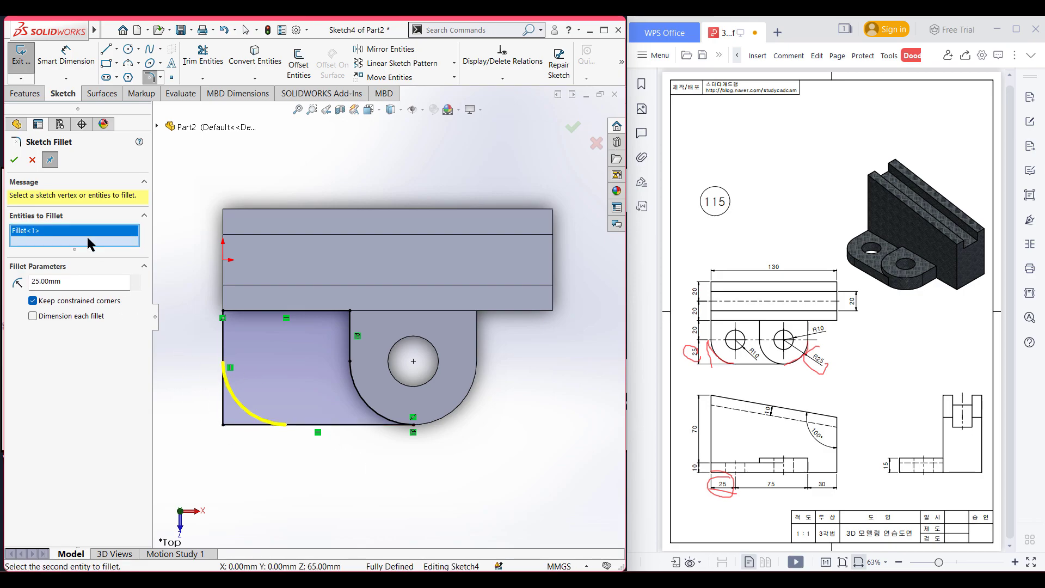
left_click(14, 159)
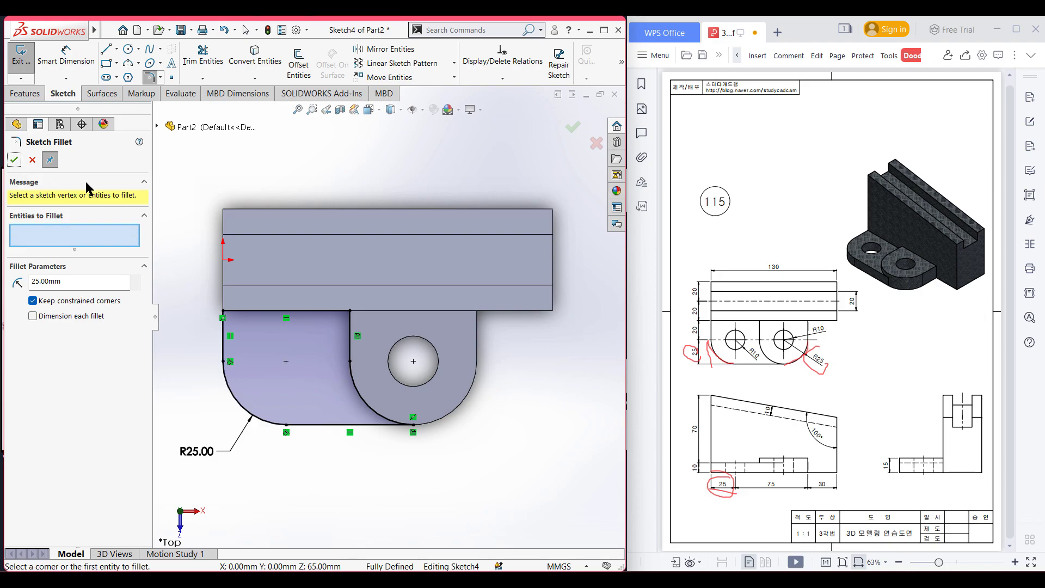
left_click(14, 159)
Draw a 20 mm diameter circle centred on the 25 mm fillet arc's centre in the second lug profile.
left_click(128, 50)
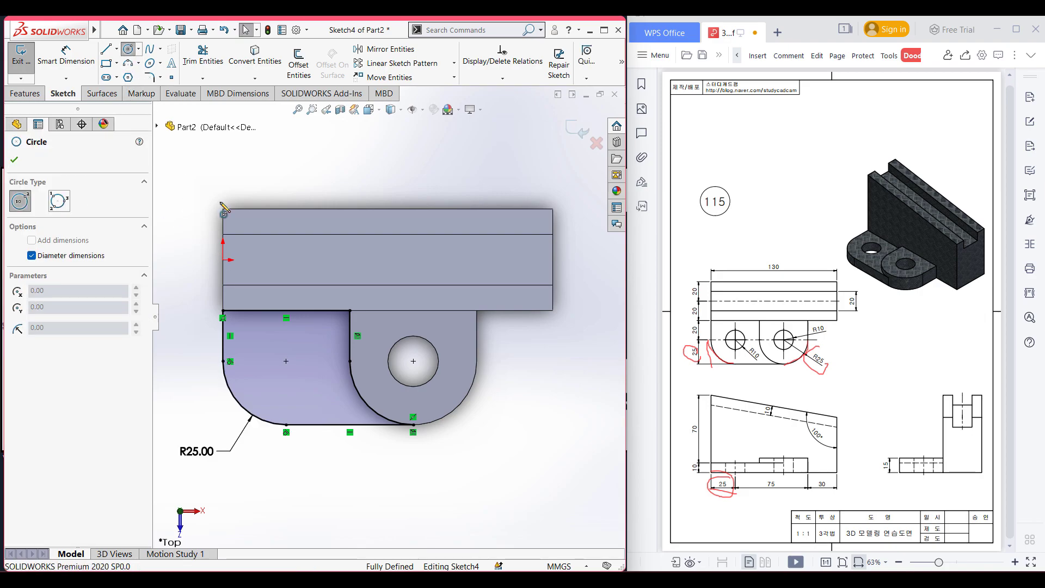
left_click(286, 361)
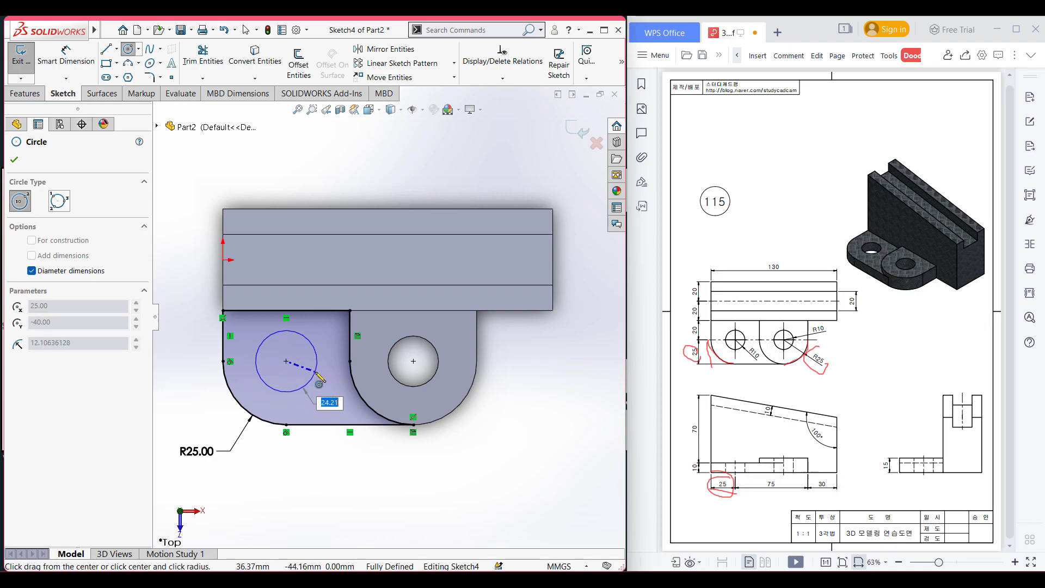
type("10*2")
key("Return")
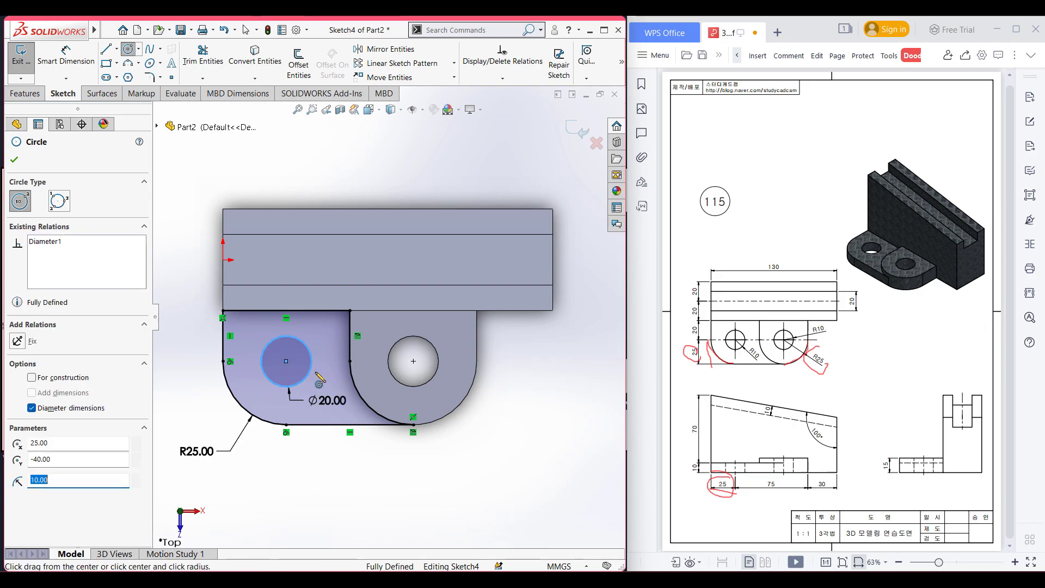
Extrude the second lug profile with its hole 10 mm upwards from the sketch plane, merged with the existing body.
key("ctrl+7")
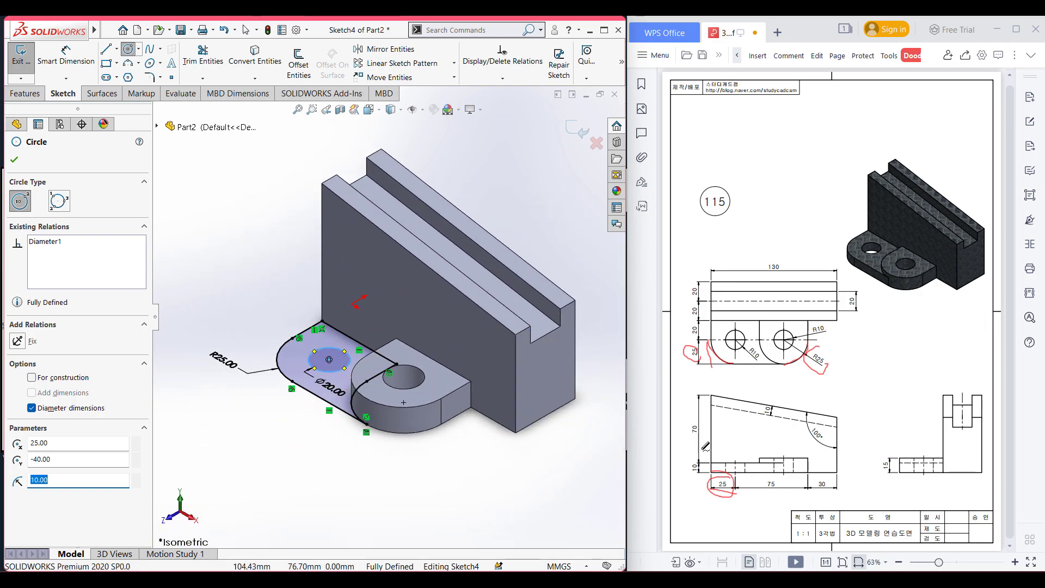
left_click_drag(713, 463, 762, 463)
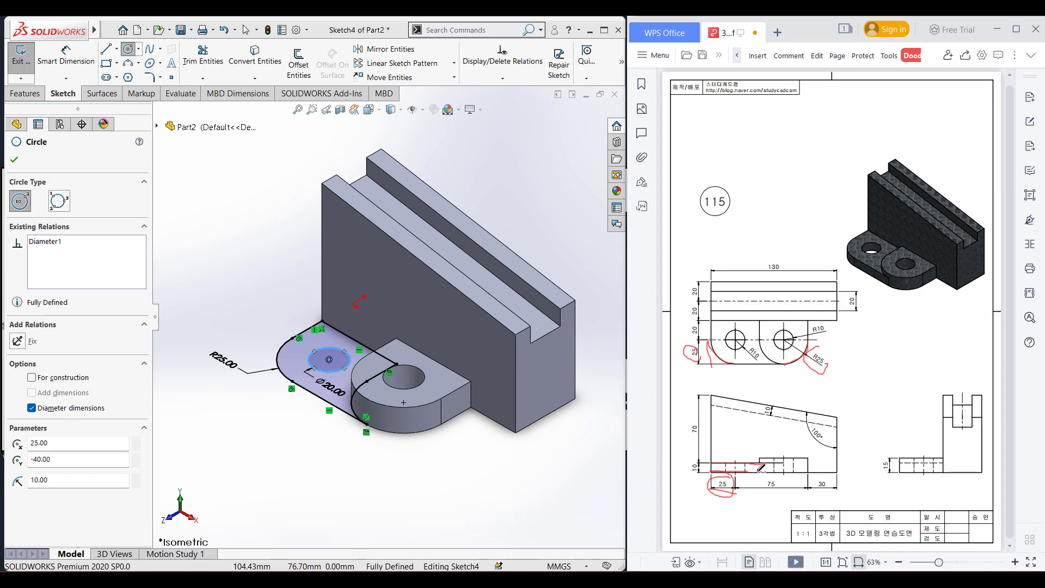
left_click_drag(698, 455, 700, 455)
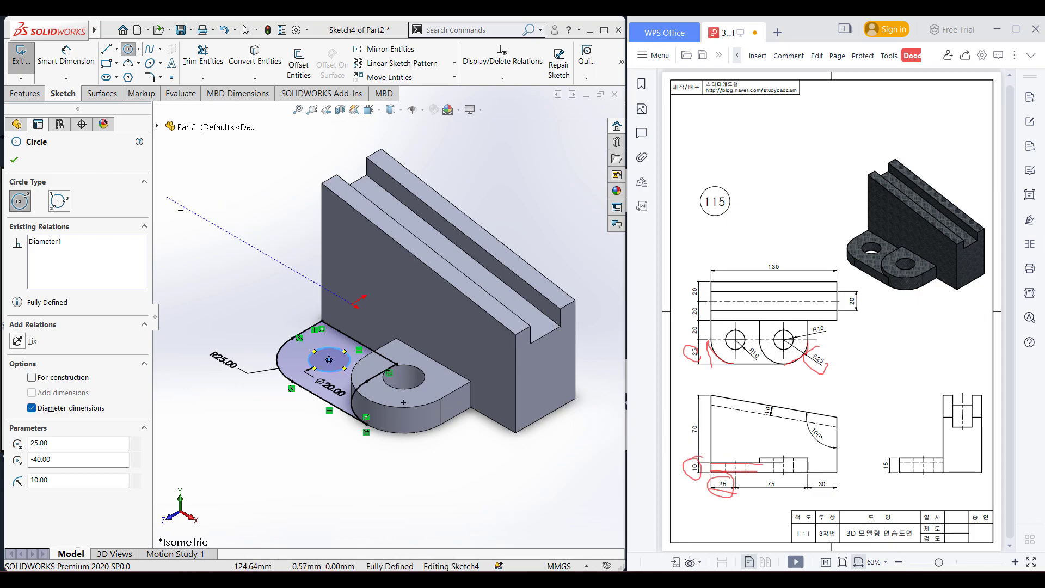
left_click(14, 159)
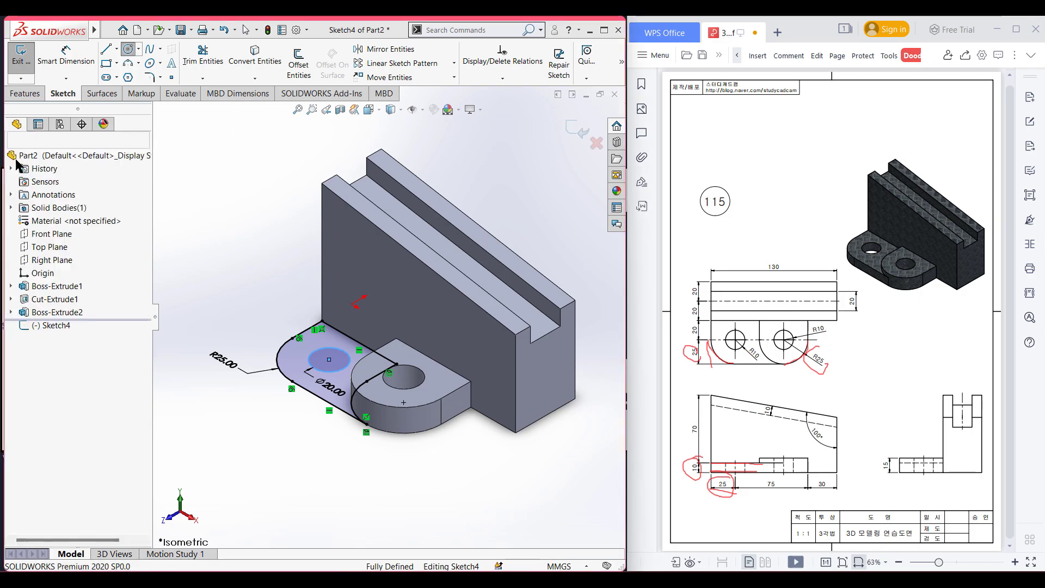
left_click(25, 93)
left_click(27, 62)
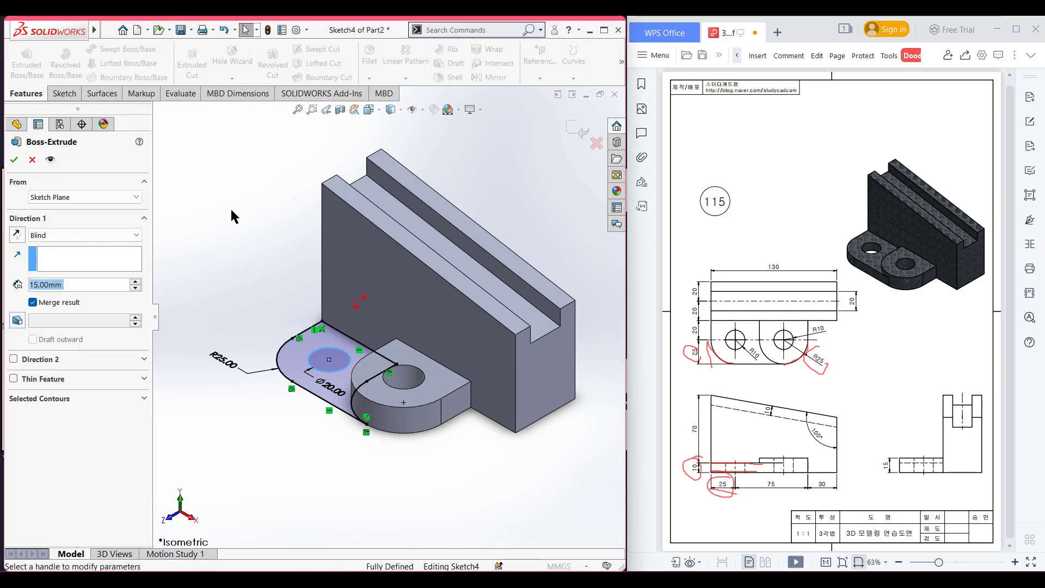
type("10")
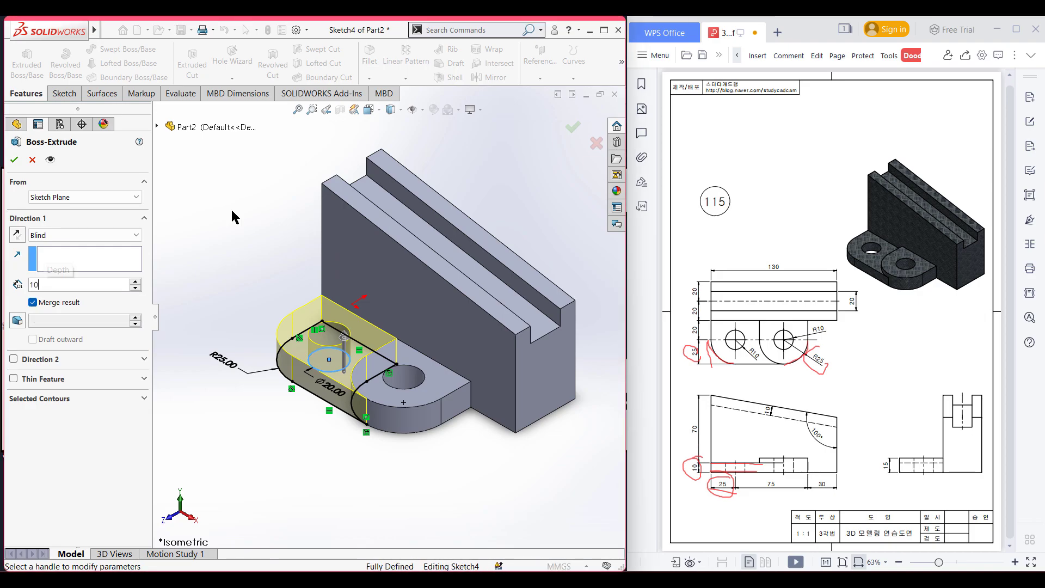
key("Return")
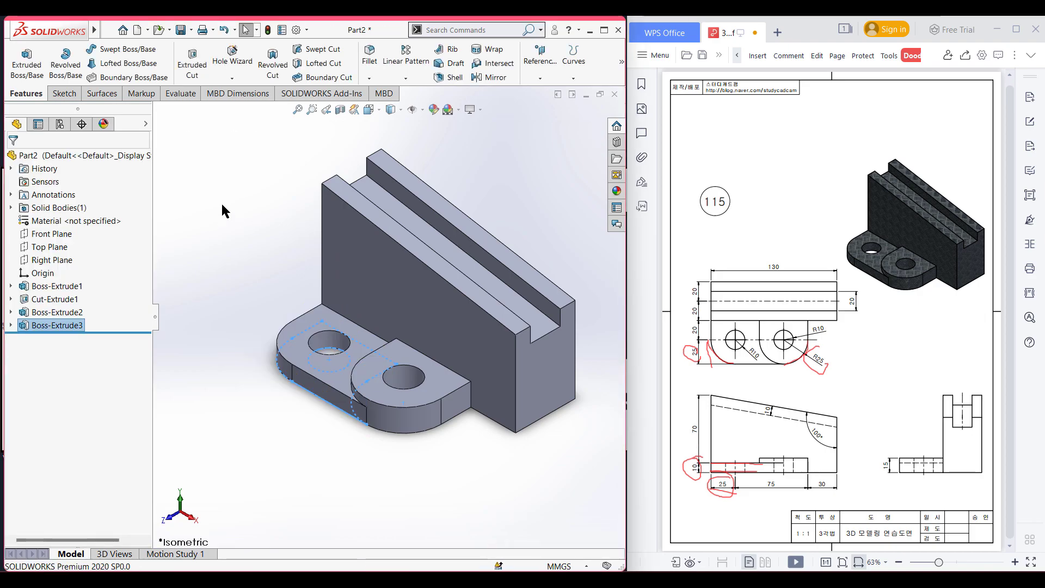
key("f")
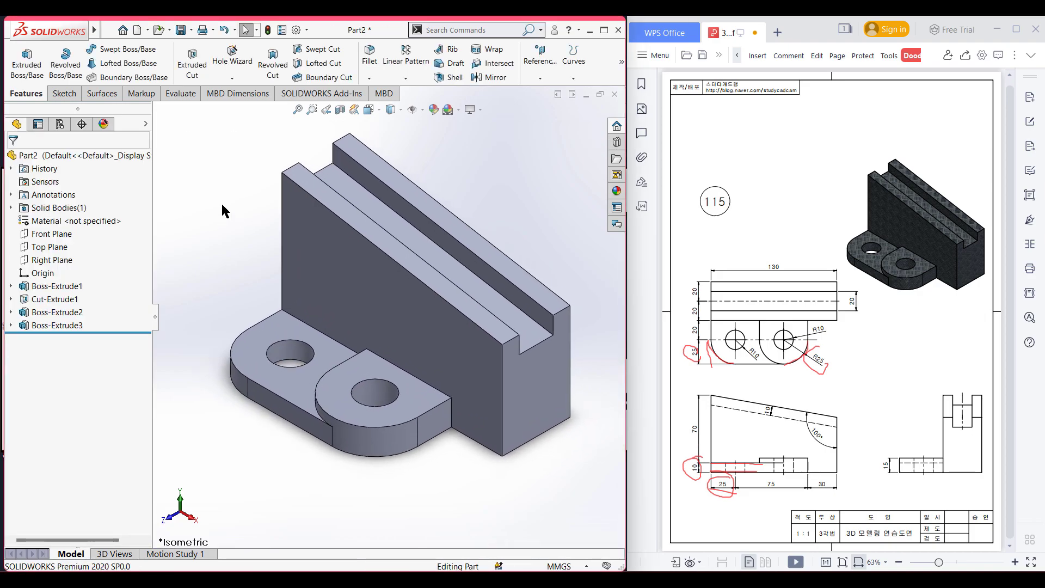
left_click_drag(727, 220, 740, 216)
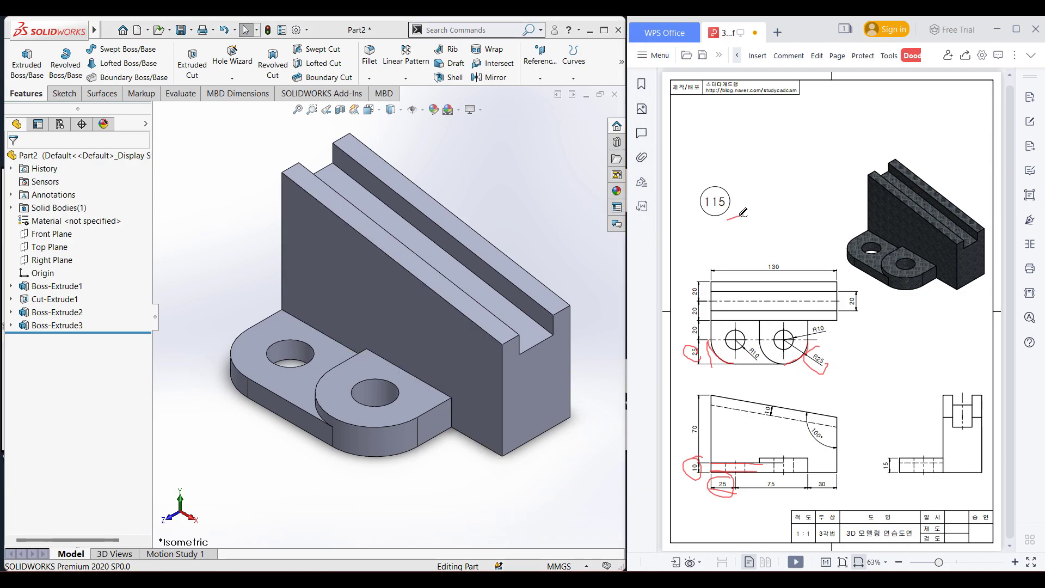
left_click(547, 198)
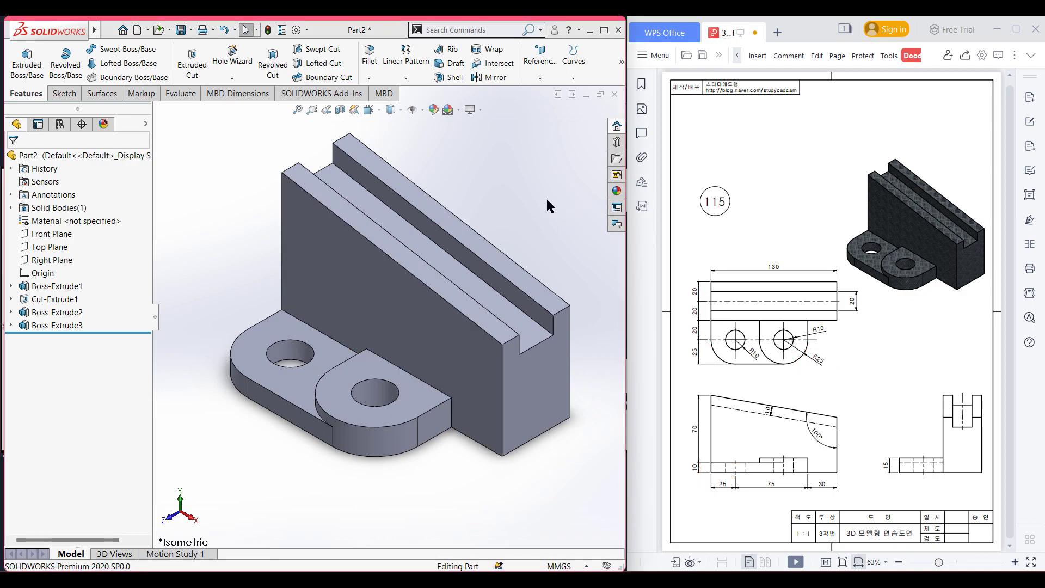